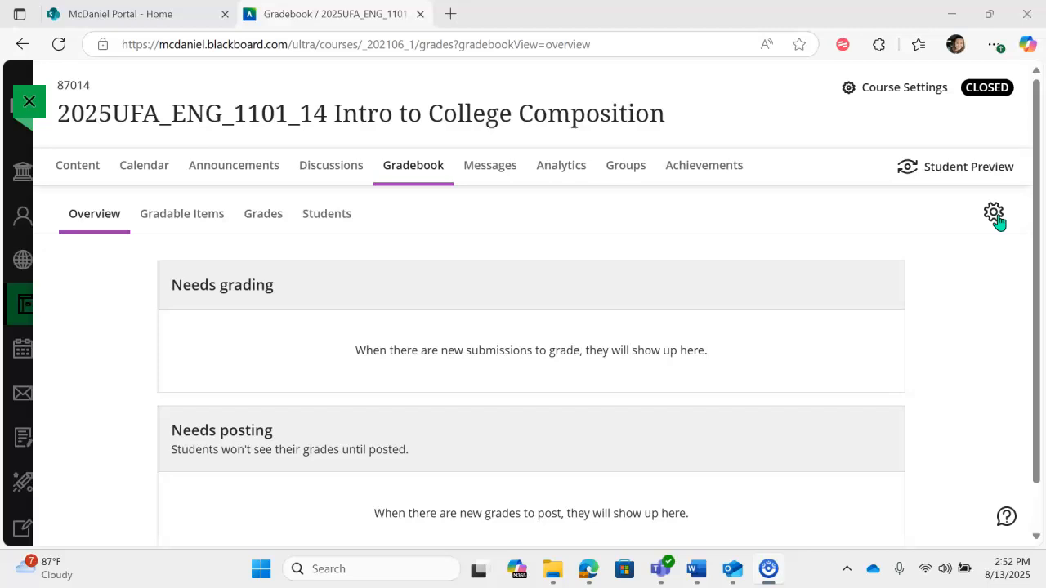
- Open the gradebook settings and review the Letter FA25 schema's grade ranges in the grade schemas
{"action": "left_click", "coordinate": [994, 215]}
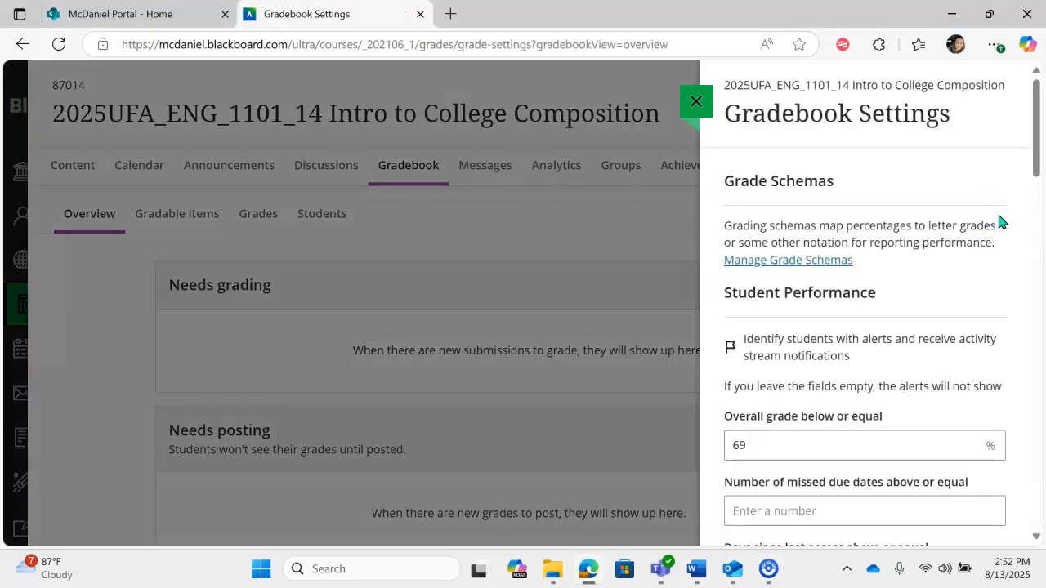
{"action": "left_click", "coordinate": [782, 261]}
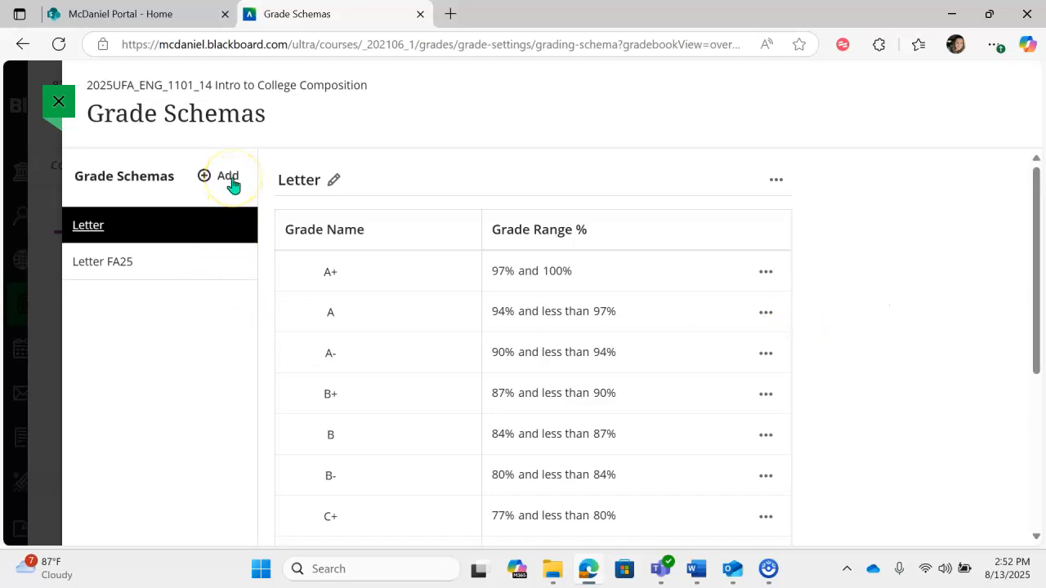
{"action": "left_click", "coordinate": [156, 262]}
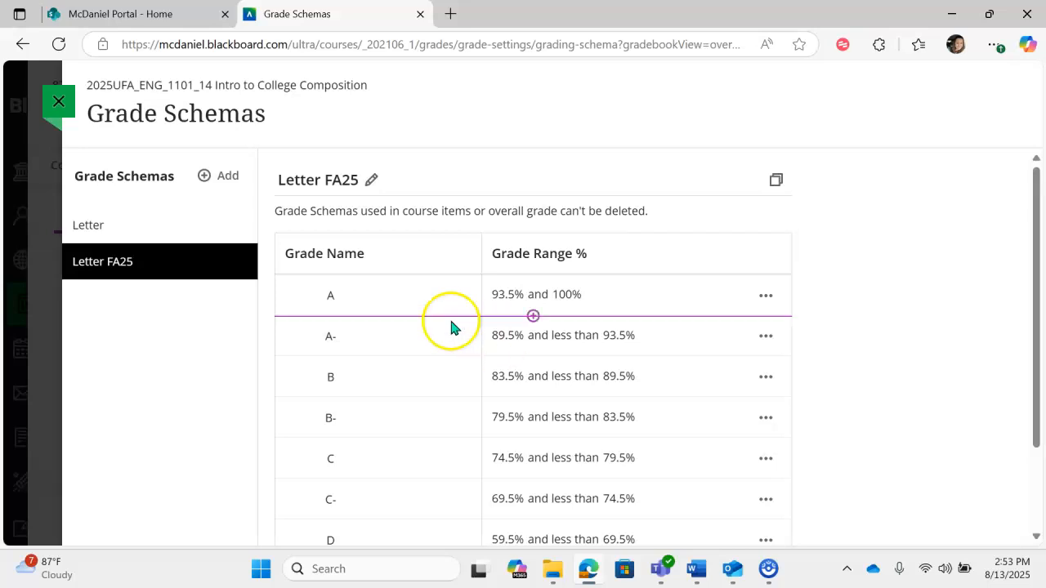
{"action": "left_click", "coordinate": [64, 106]}
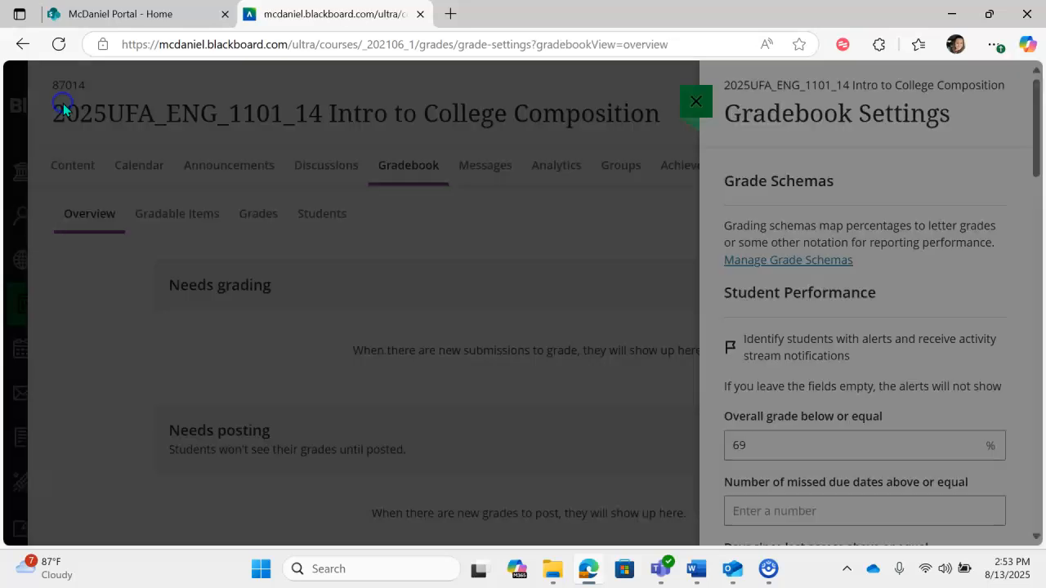
- Review the student performance alert and automatic zeros settings, and open the overall grade settings
{"action": "scroll", "coordinate": [955, 237], "scroll_direction": "down", "scroll_amount": 2}
{"action": "scroll", "coordinate": [955, 237], "scroll_direction": "down", "scroll_amount": 2}
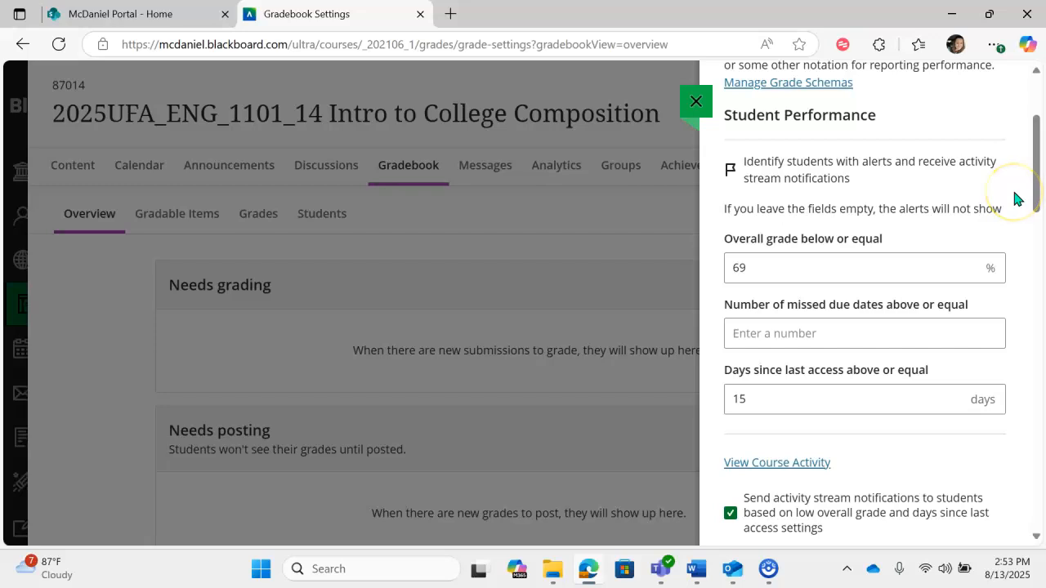
{"action": "scroll", "coordinate": [1018, 198], "scroll_direction": "down", "scroll_amount": 1}
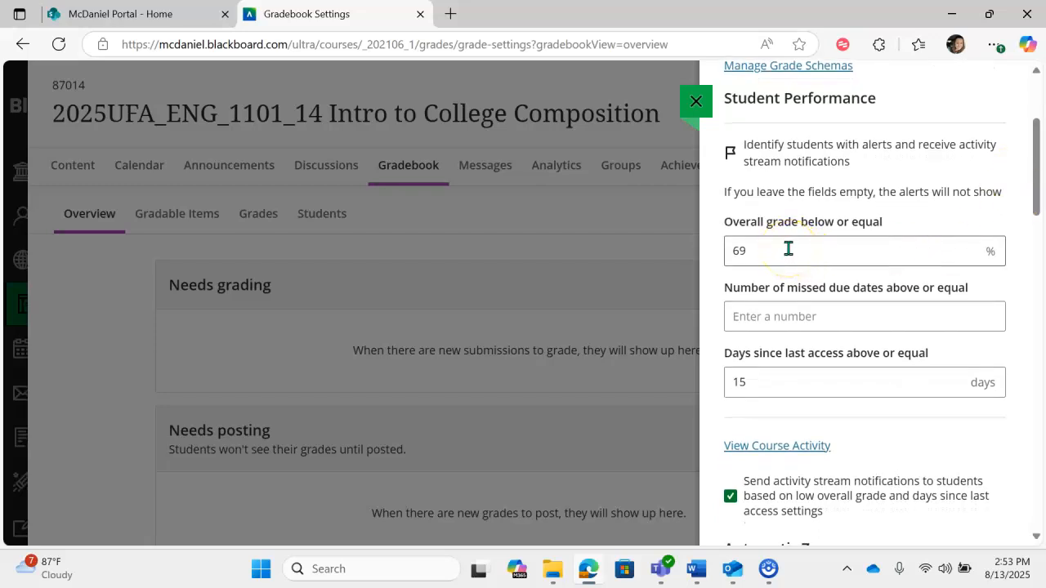
{"action": "left_click", "coordinate": [834, 250]}
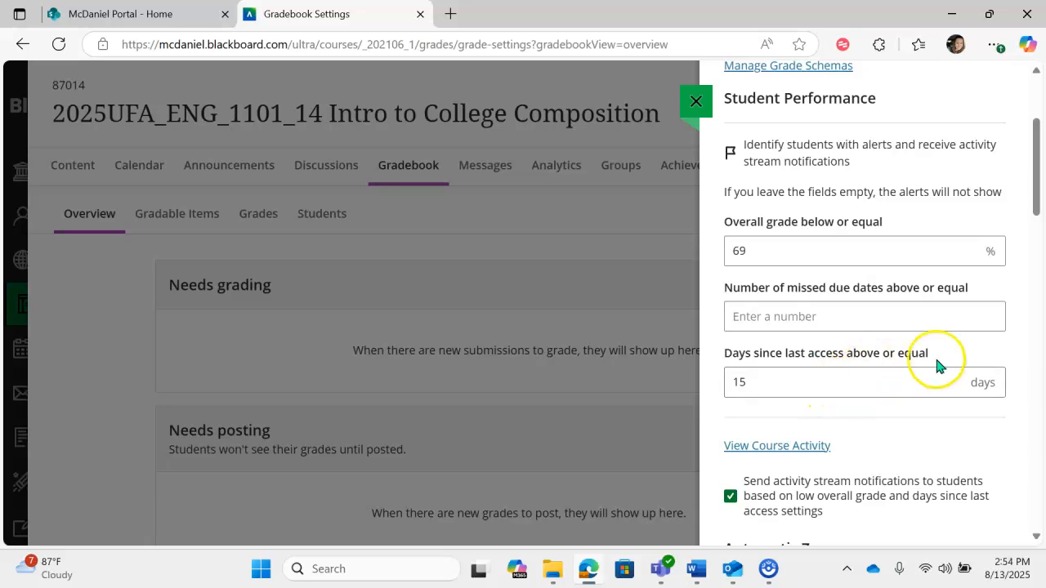
{"action": "scroll", "coordinate": [1016, 331], "scroll_direction": "down", "scroll_amount": 3}
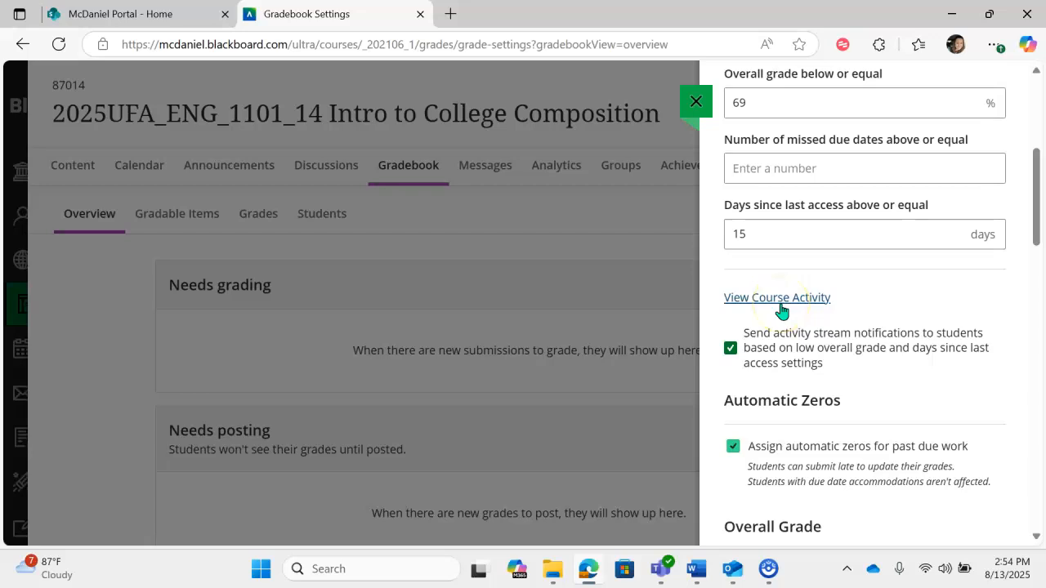
{"action": "scroll", "coordinate": [997, 299], "scroll_direction": "down", "scroll_amount": 4}
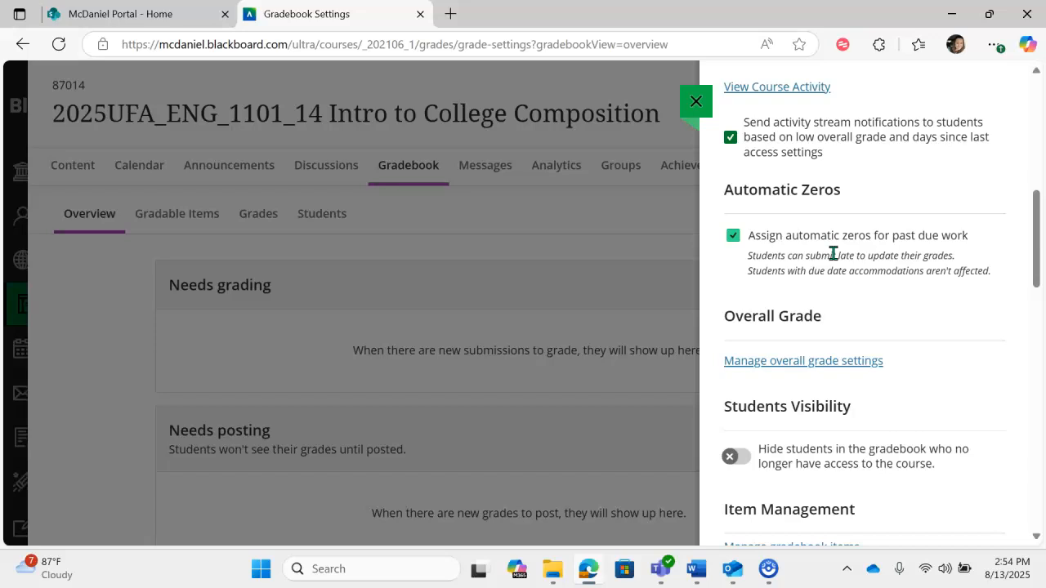
{"action": "scroll", "coordinate": [904, 245], "scroll_direction": "down", "scroll_amount": 1}
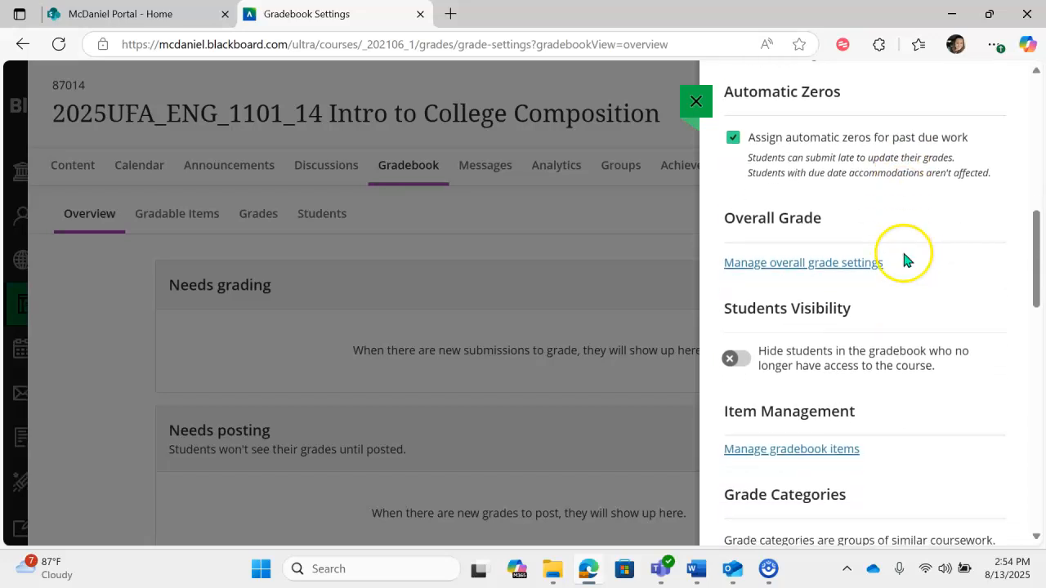
{"action": "left_click", "coordinate": [789, 263]}
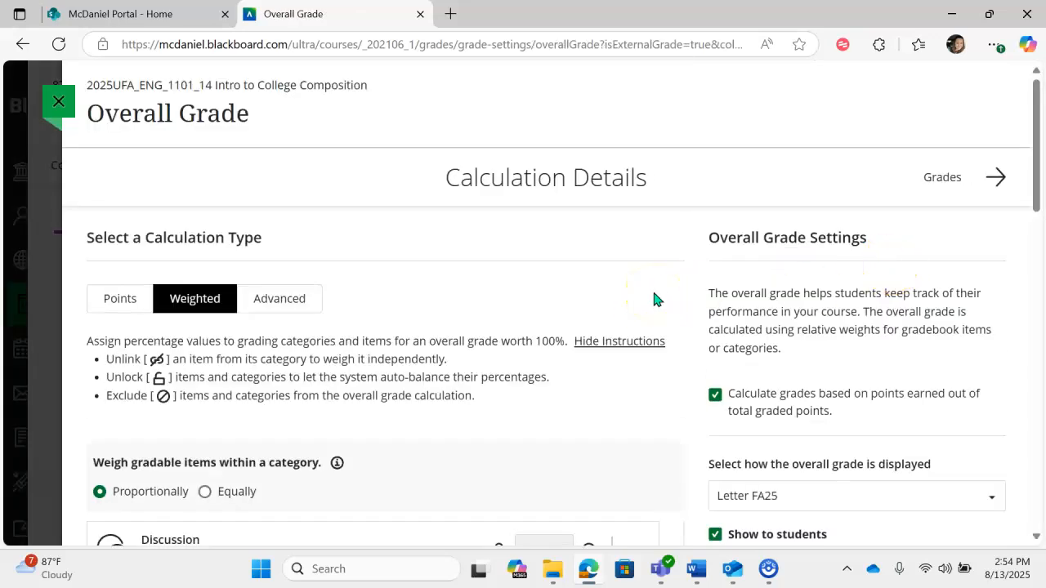
- Switch the overall grade calculation type to Advanced and examine its functions, variables and operators
{"action": "left_click", "coordinate": [288, 296]}
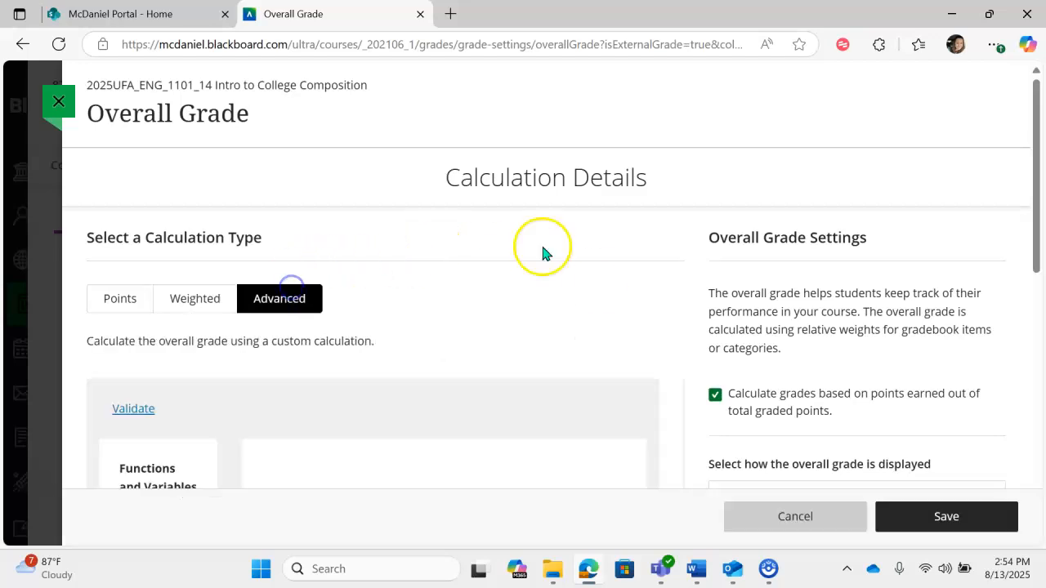
{"action": "scroll", "coordinate": [666, 249], "scroll_direction": "down", "scroll_amount": 1}
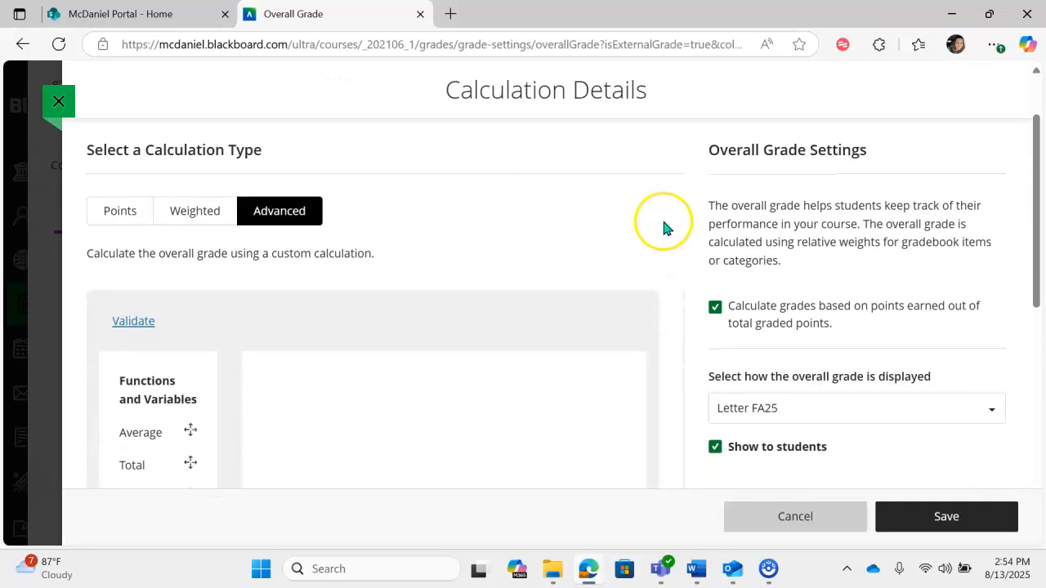
{"action": "scroll", "coordinate": [664, 229], "scroll_direction": "down", "scroll_amount": 1}
{"action": "scroll", "coordinate": [663, 229], "scroll_direction": "down", "scroll_amount": 2}
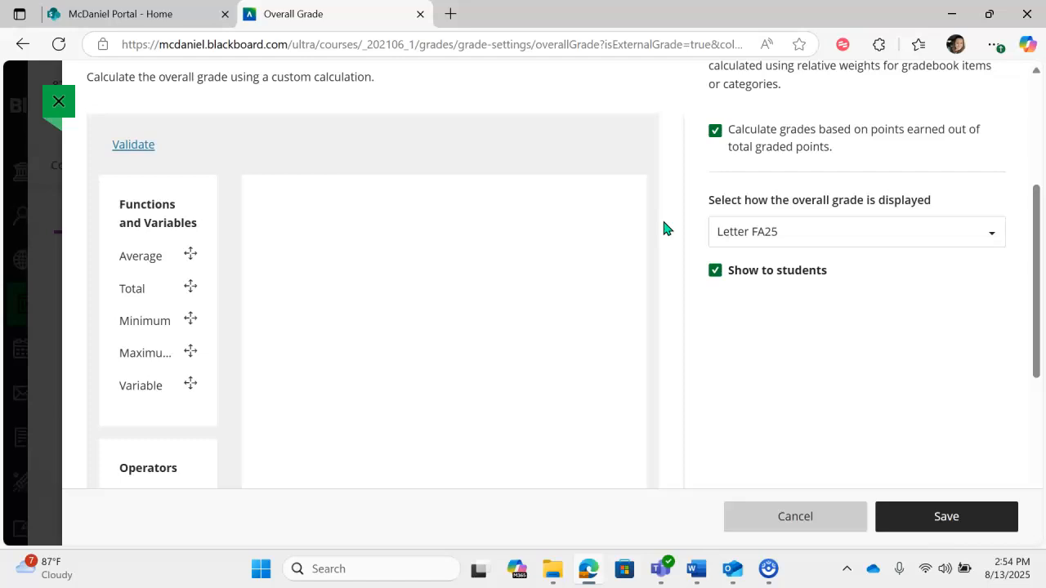
{"action": "scroll", "coordinate": [664, 228], "scroll_direction": "down", "scroll_amount": 1}
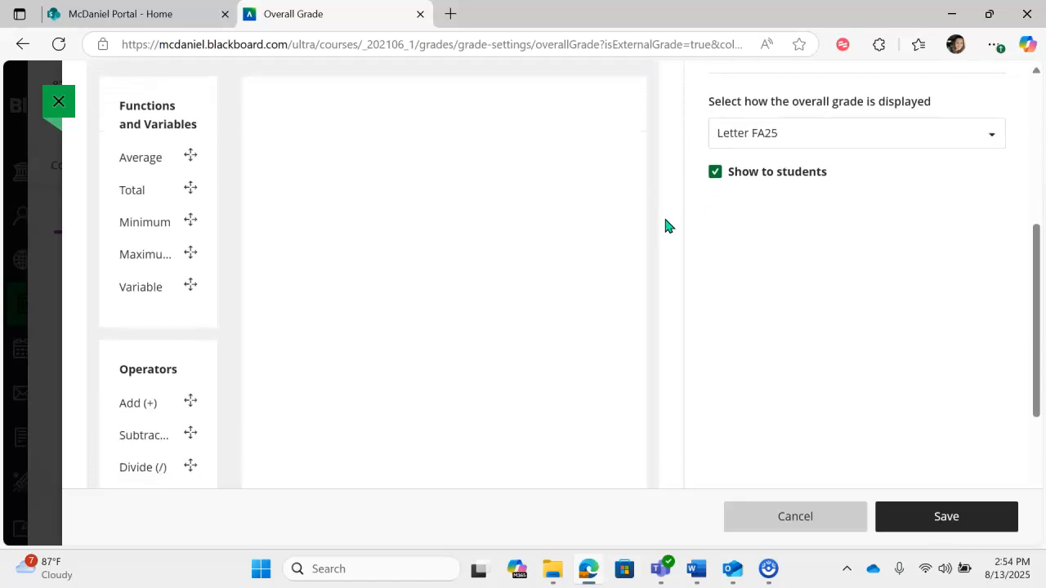
{"action": "scroll", "coordinate": [666, 226], "scroll_direction": "down", "scroll_amount": 1}
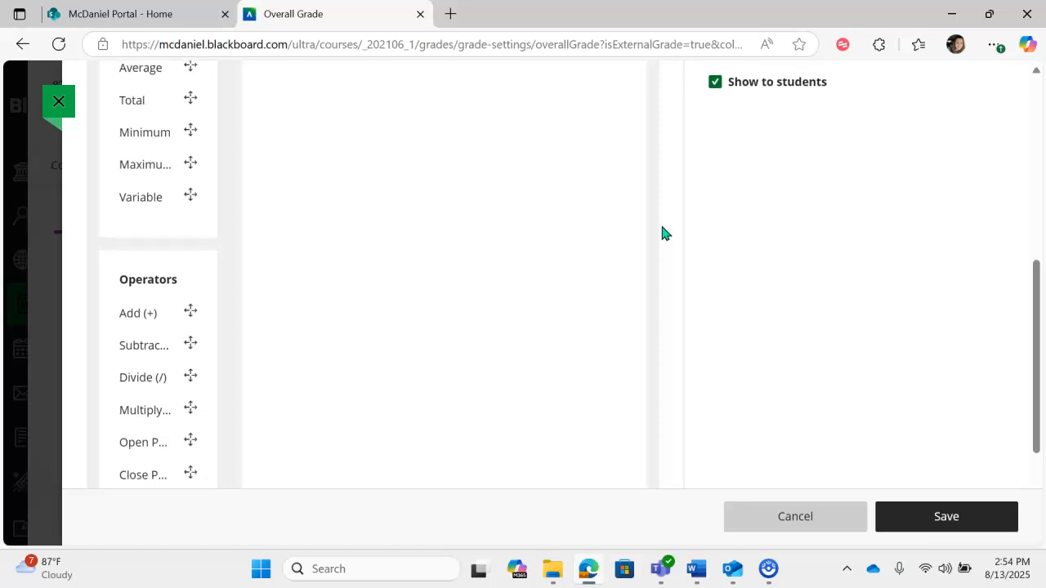
{"action": "scroll", "coordinate": [662, 233], "scroll_direction": "up", "scroll_amount": 2}
{"action": "left_click", "coordinate": [652, 199]}
{"action": "scroll", "coordinate": [652, 202], "scroll_direction": "up", "scroll_amount": 2}
{"action": "scroll", "coordinate": [653, 199], "scroll_direction": "up", "scroll_amount": 1}
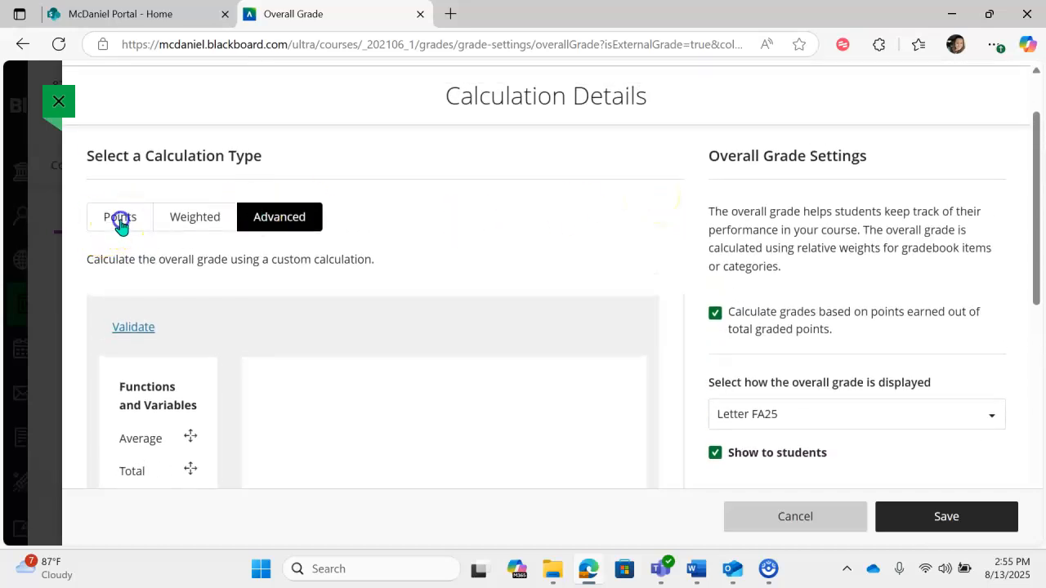
- Switch the overall grade calculation type to Points and examine the list of grade categories
{"action": "left_click", "coordinate": [121, 227]}
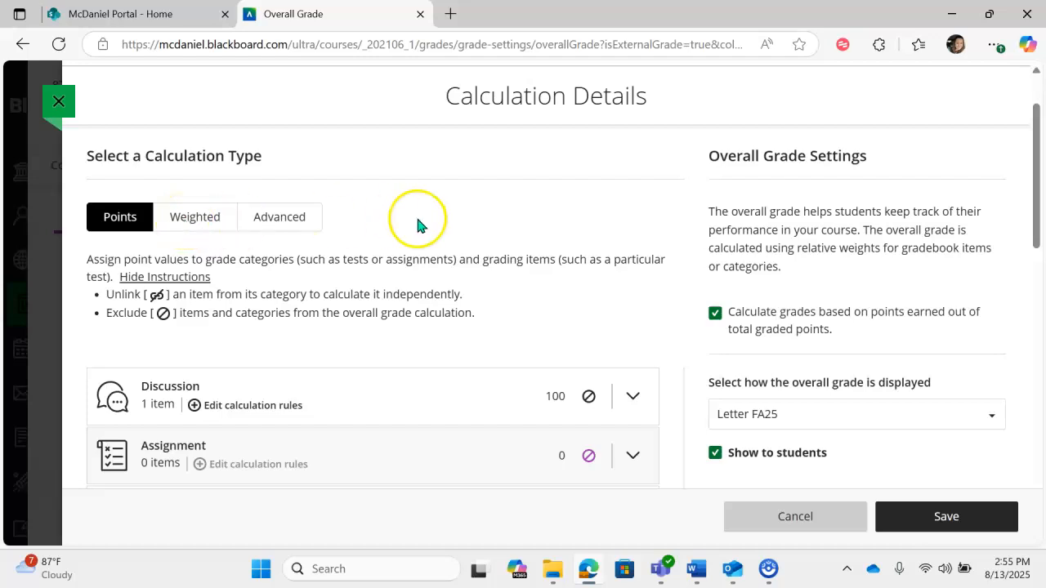
{"action": "scroll", "coordinate": [644, 225], "scroll_direction": "down", "scroll_amount": 1}
{"action": "scroll", "coordinate": [641, 223], "scroll_direction": "down", "scroll_amount": 1}
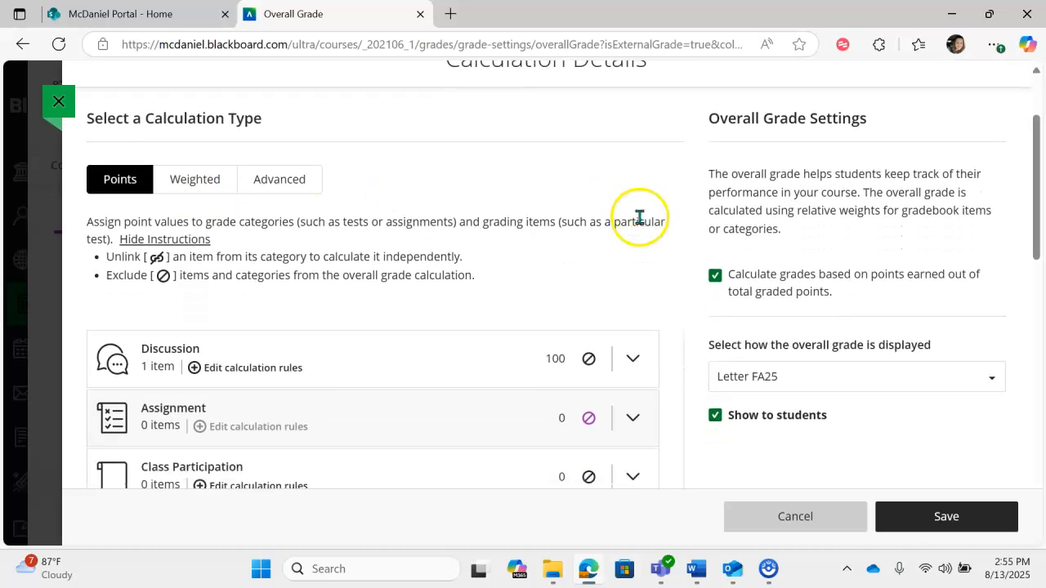
{"action": "scroll", "coordinate": [674, 255], "scroll_direction": "down", "scroll_amount": 1}
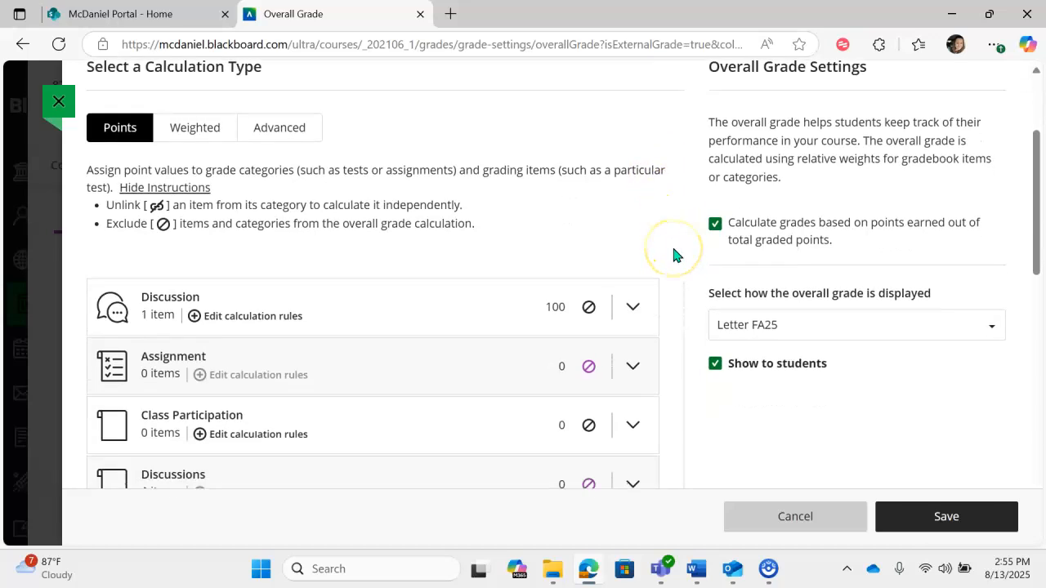
{"action": "scroll", "coordinate": [673, 254], "scroll_direction": "down", "scroll_amount": 1}
{"action": "scroll", "coordinate": [673, 255], "scroll_direction": "down", "scroll_amount": 1}
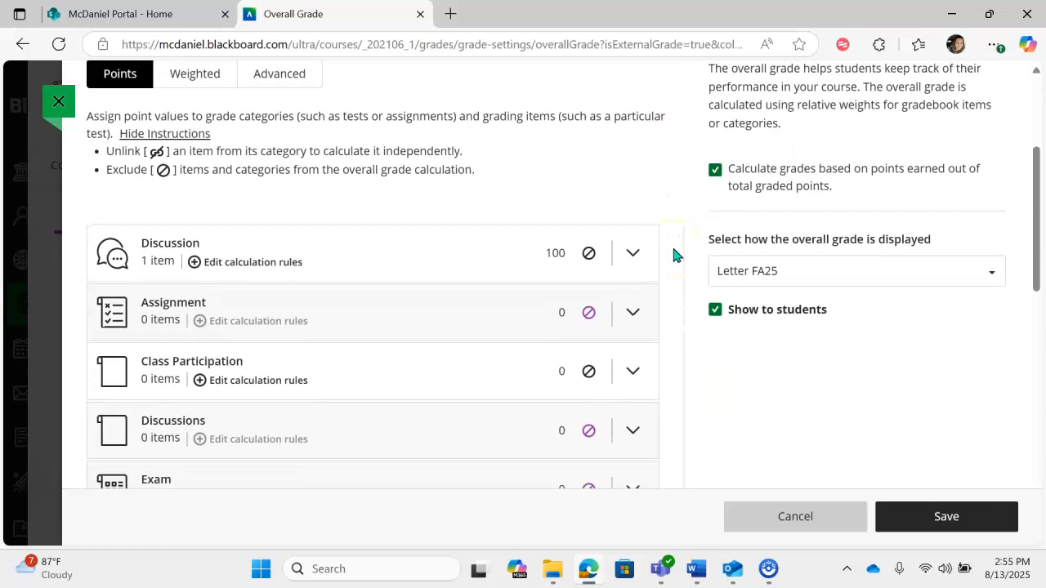
{"action": "scroll", "coordinate": [674, 254], "scroll_direction": "down", "scroll_amount": 1}
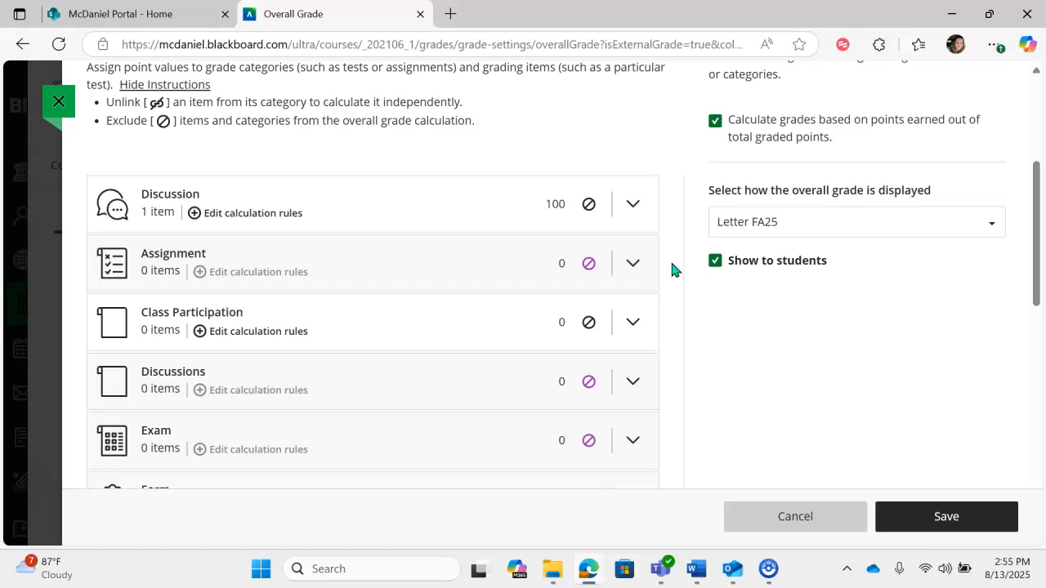
{"action": "scroll", "coordinate": [672, 270], "scroll_direction": "down", "scroll_amount": 2}
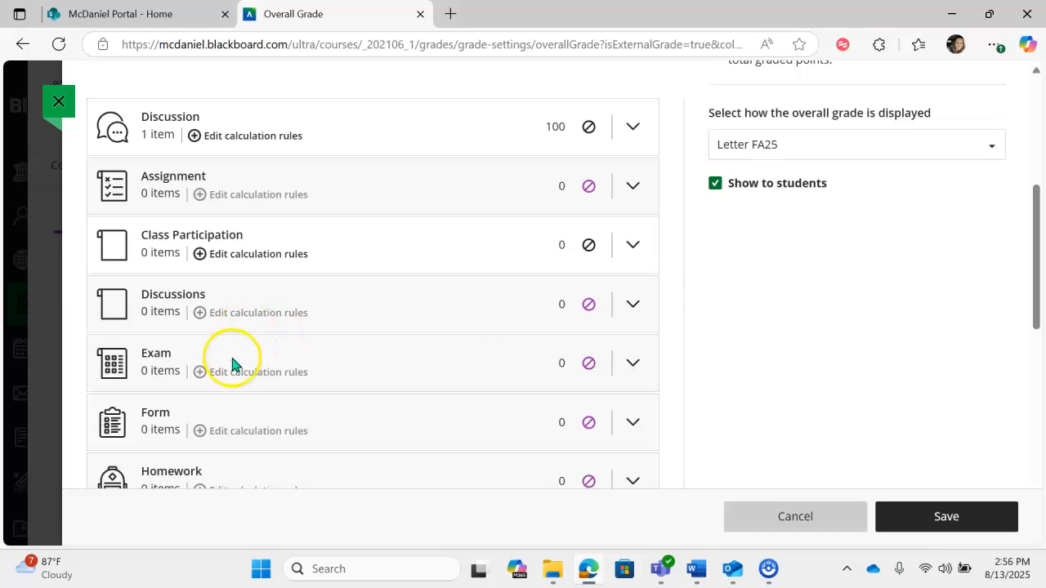
{"action": "scroll", "coordinate": [233, 362], "scroll_direction": "down", "scroll_amount": 3}
{"action": "scroll", "coordinate": [233, 363], "scroll_direction": "down", "scroll_amount": 1}
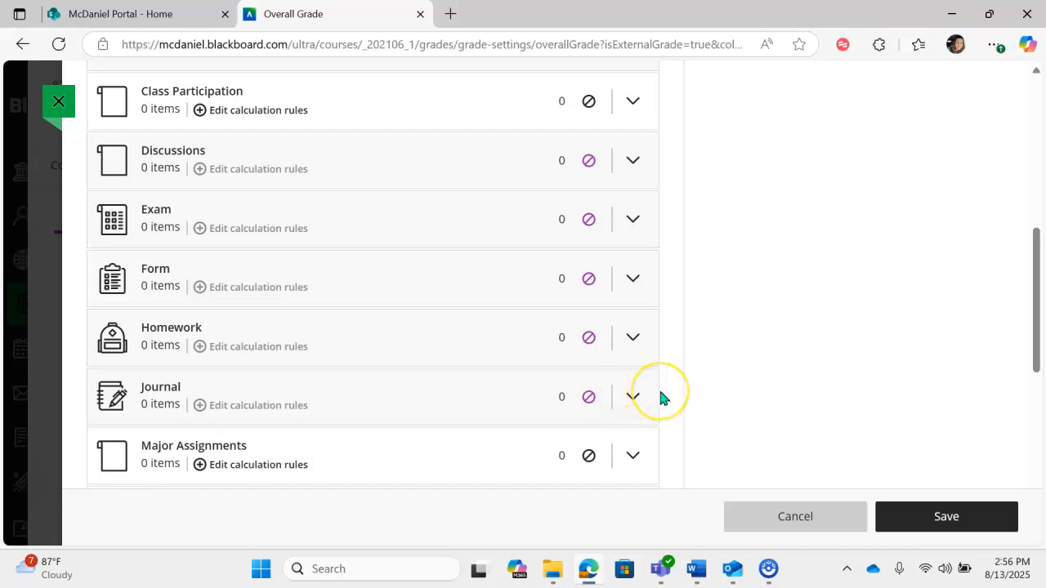
{"action": "scroll", "coordinate": [662, 398], "scroll_direction": "up", "scroll_amount": 10}
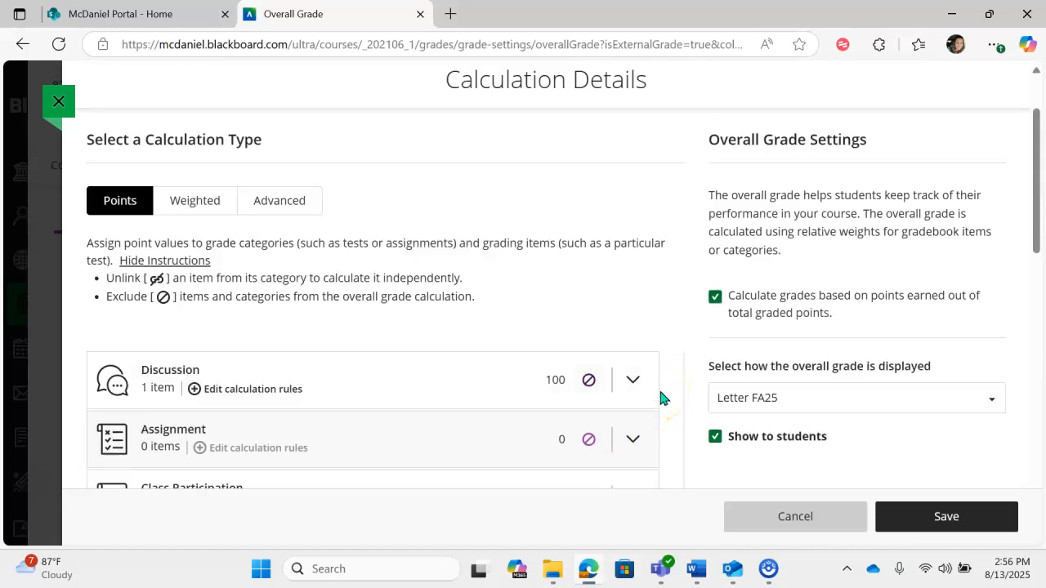
- Switch the overall grade calculation type to Weighted and review the category percentages and item weighing options
{"action": "left_click", "coordinate": [209, 303]}
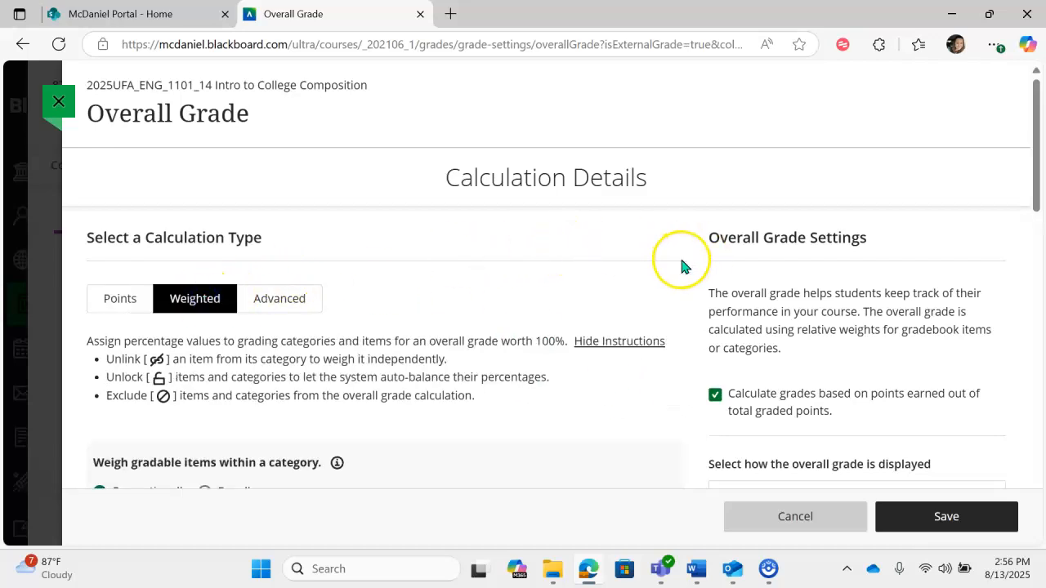
{"action": "scroll", "coordinate": [683, 266], "scroll_direction": "down", "scroll_amount": 2}
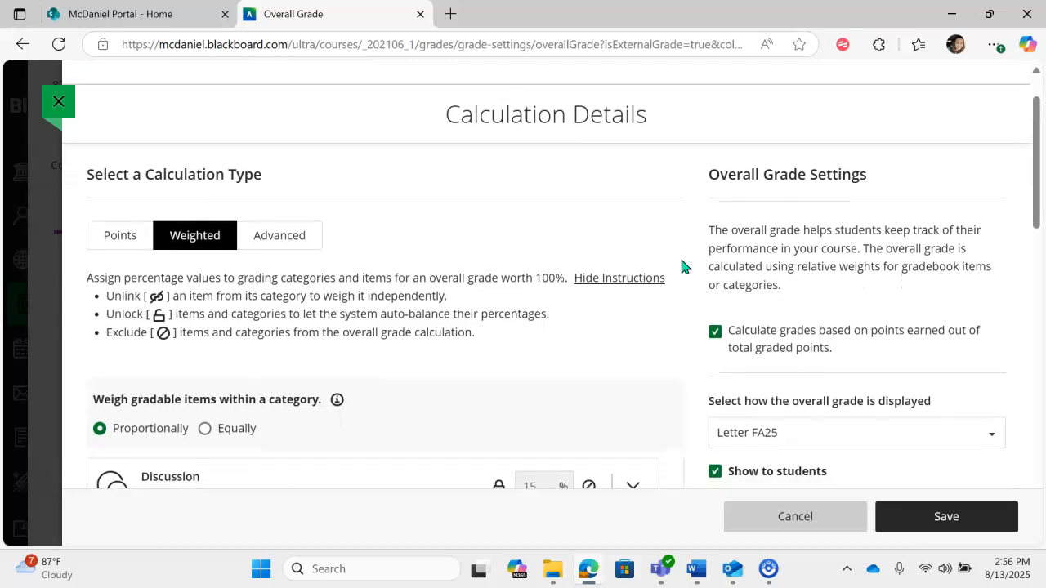
{"action": "scroll", "coordinate": [683, 265], "scroll_direction": "down", "scroll_amount": 1}
{"action": "scroll", "coordinate": [684, 265], "scroll_direction": "down", "scroll_amount": 3}
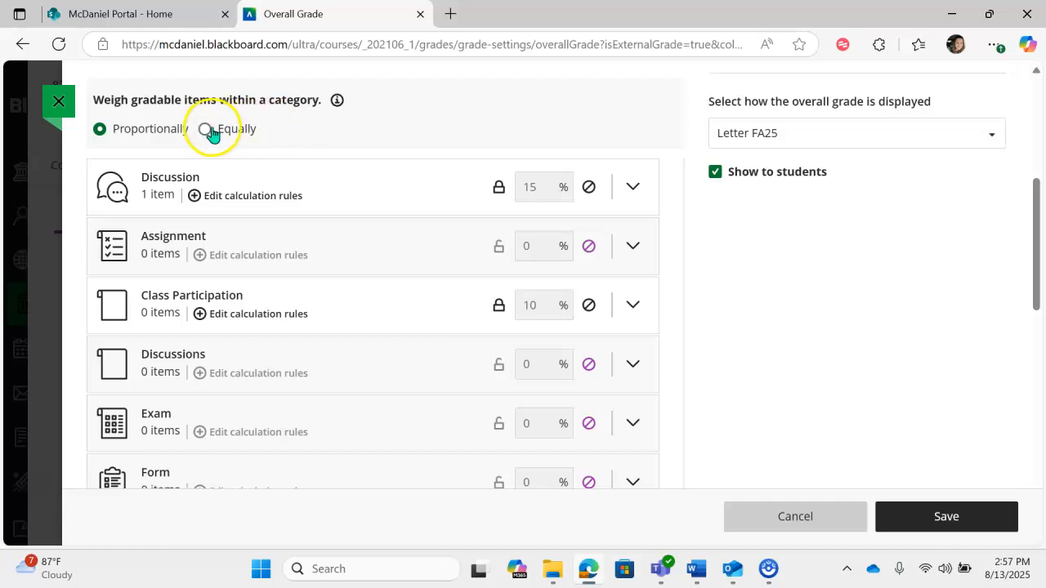
{"action": "mouse_move", "coordinate": [337, 100]}
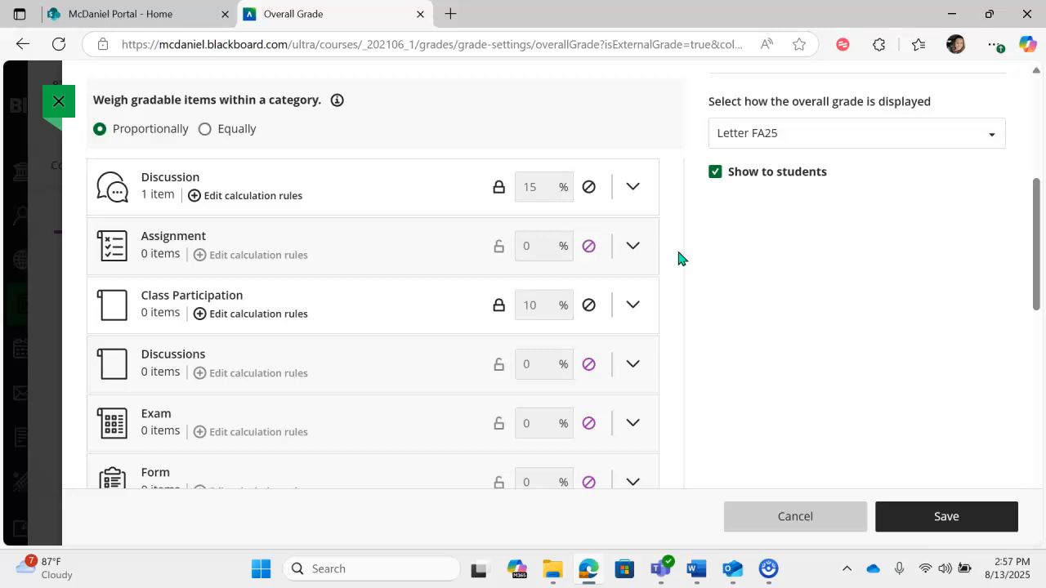
- Expand the Discussion category and unlink New Discussion 8/12/25 so that it is weighed independently
{"action": "left_click", "coordinate": [459, 186]}
{"action": "left_click", "coordinate": [631, 186]}
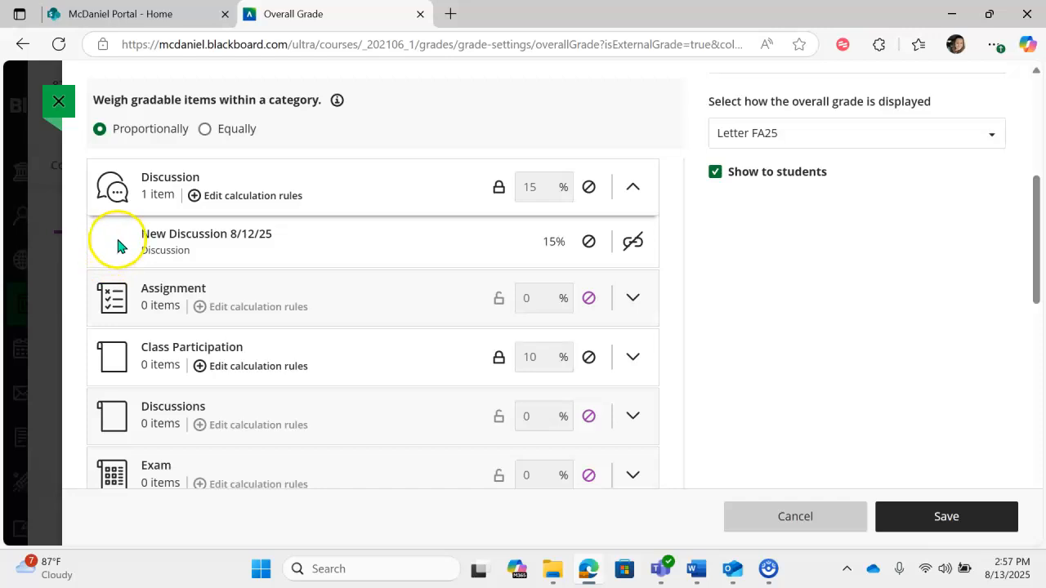
{"action": "left_click_drag", "start_coordinate": [117, 246], "coordinate": [116, 205]}
{"action": "left_click", "coordinate": [442, 229]}
{"action": "left_click", "coordinate": [635, 243]}
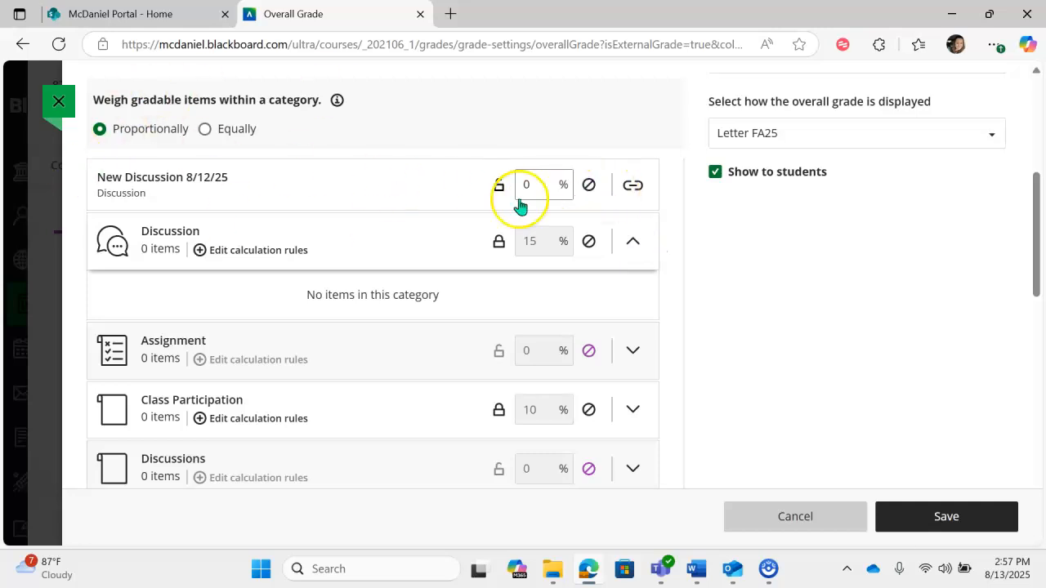
- Set the weight of the unlinked New Discussion 8/12/25 to 10% and check the total of all weights
{"action": "double_click", "coordinate": [543, 190]}
{"action": "type", "text": "10"}
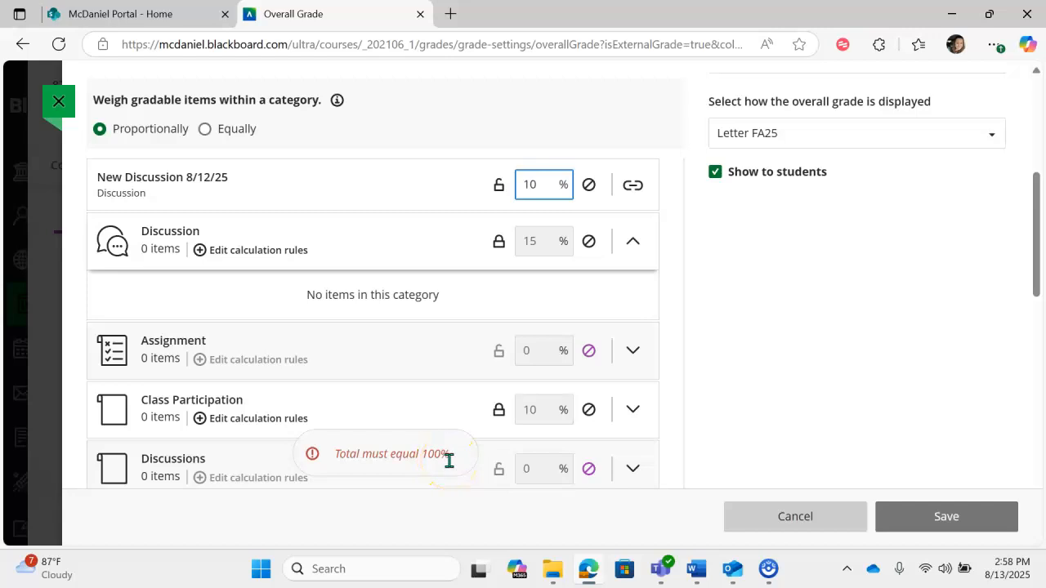
{"action": "scroll", "coordinate": [678, 367], "scroll_direction": "down", "scroll_amount": 7}
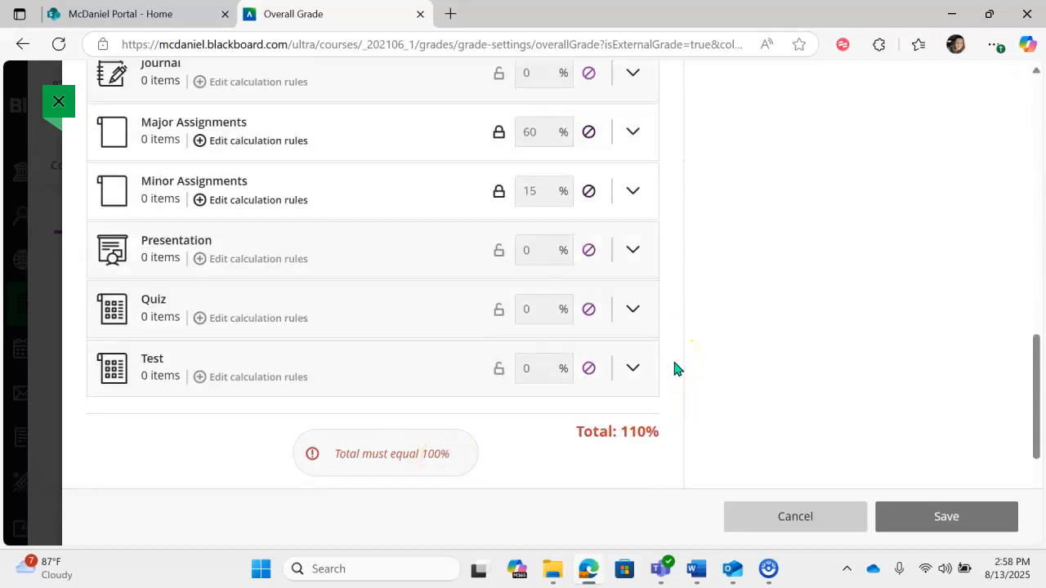
{"action": "scroll", "coordinate": [676, 370], "scroll_direction": "down", "scroll_amount": 1}
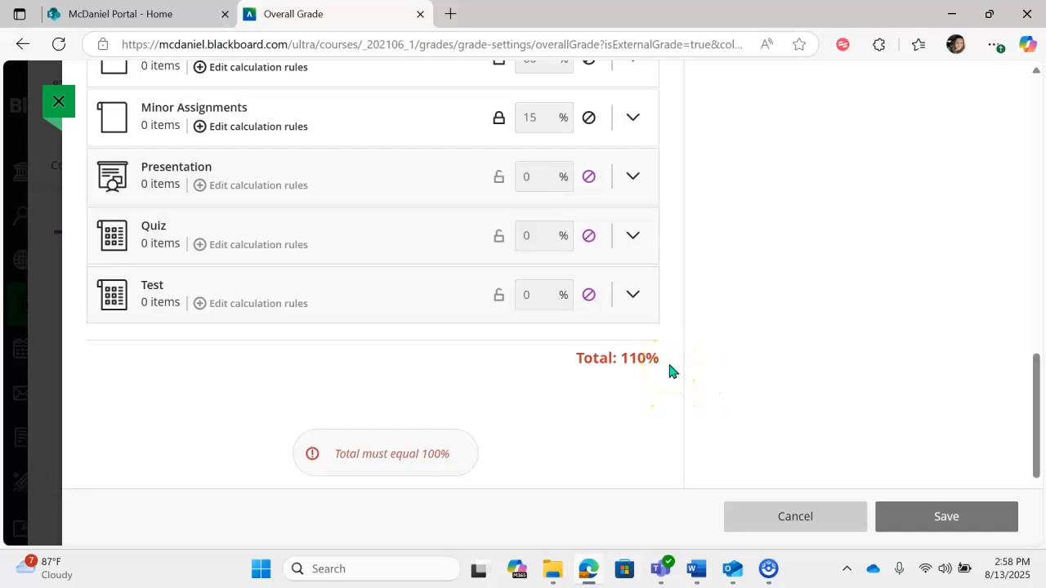
{"action": "scroll", "coordinate": [669, 371], "scroll_direction": "up", "scroll_amount": 1}
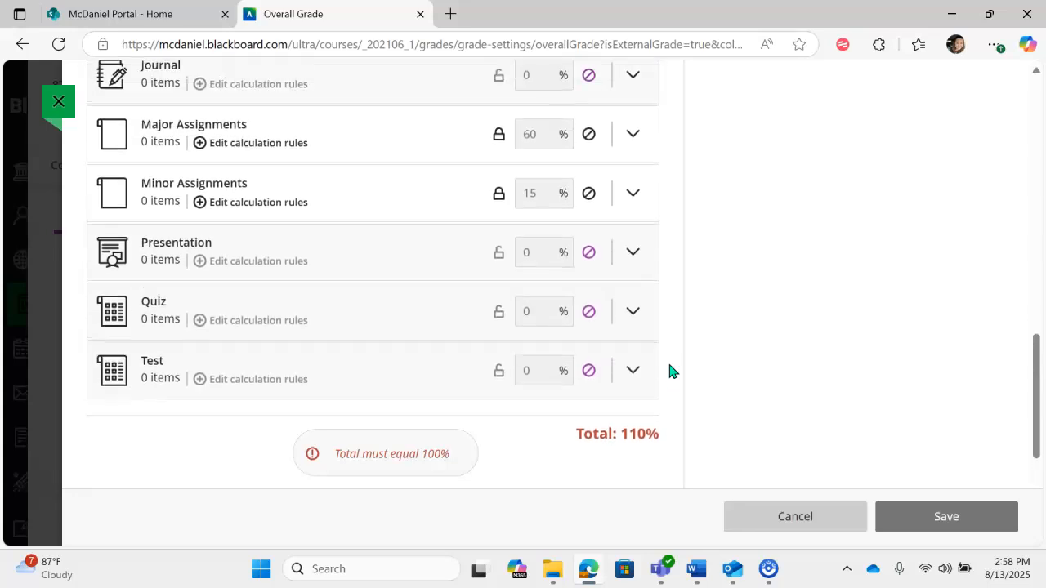
- Clear the weight of New Discussion 8/12/25, link it back to the Discussion category, and save the overall grade settings
{"action": "scroll", "coordinate": [669, 371], "scroll_direction": "up", "scroll_amount": 8}
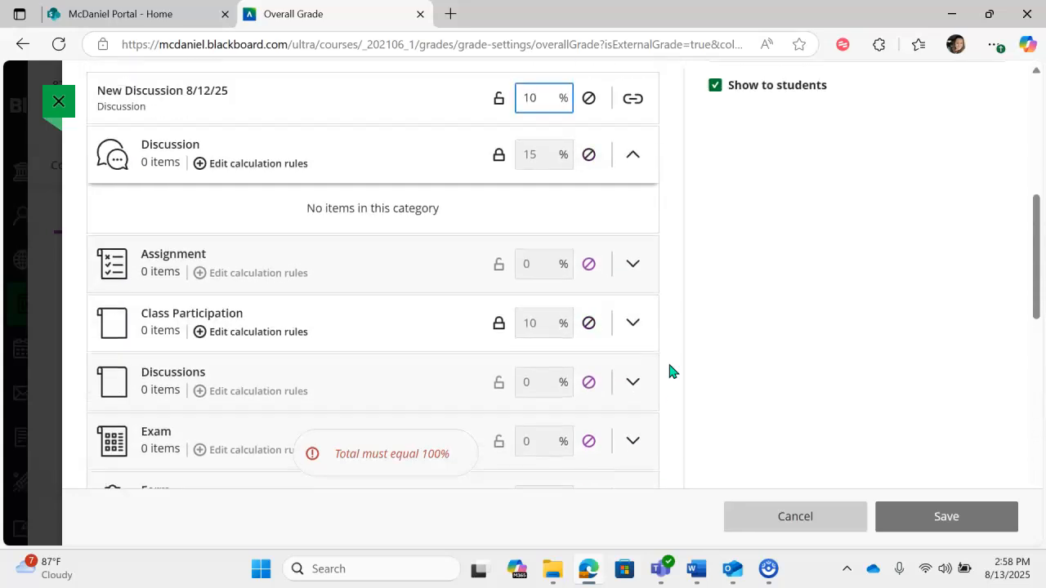
{"action": "left_click", "coordinate": [564, 213]}
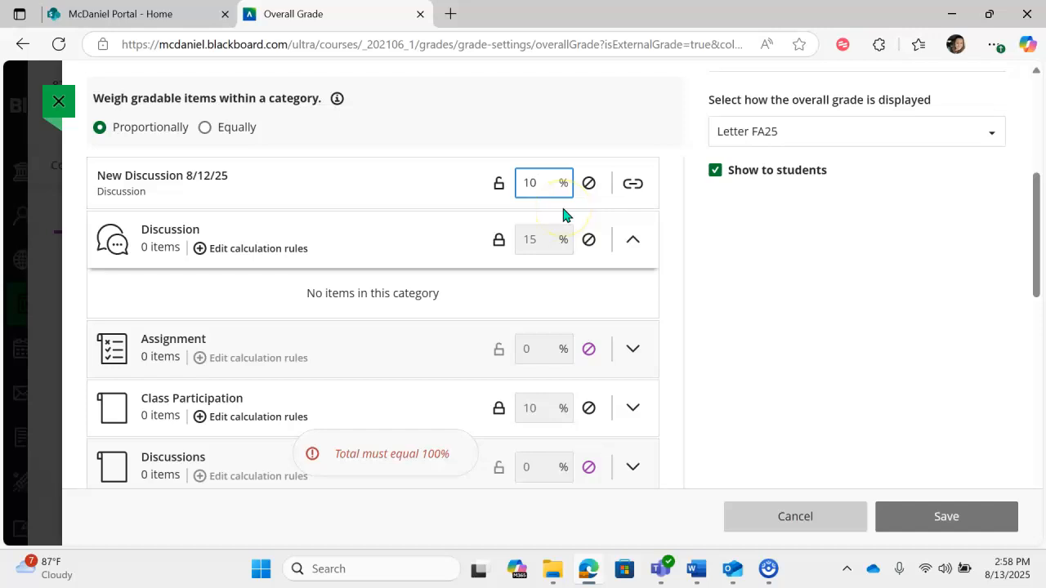
{"action": "key", "text": "BackSpace"}
{"action": "key", "text": "BackSpace"}
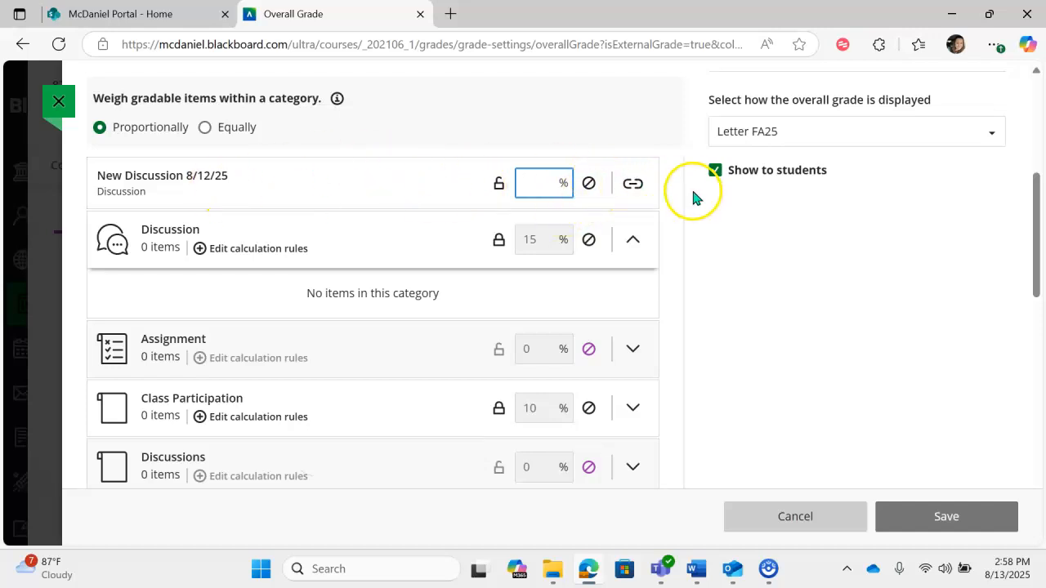
{"action": "left_click", "coordinate": [634, 184]}
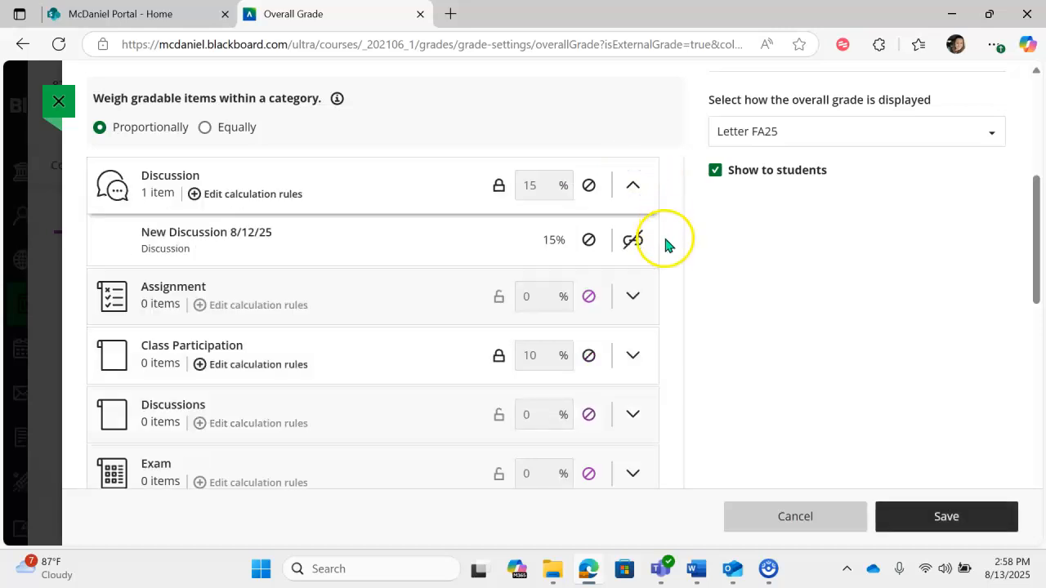
{"action": "scroll", "coordinate": [664, 256], "scroll_direction": "down", "scroll_amount": 1}
{"action": "left_click", "coordinate": [977, 516]}
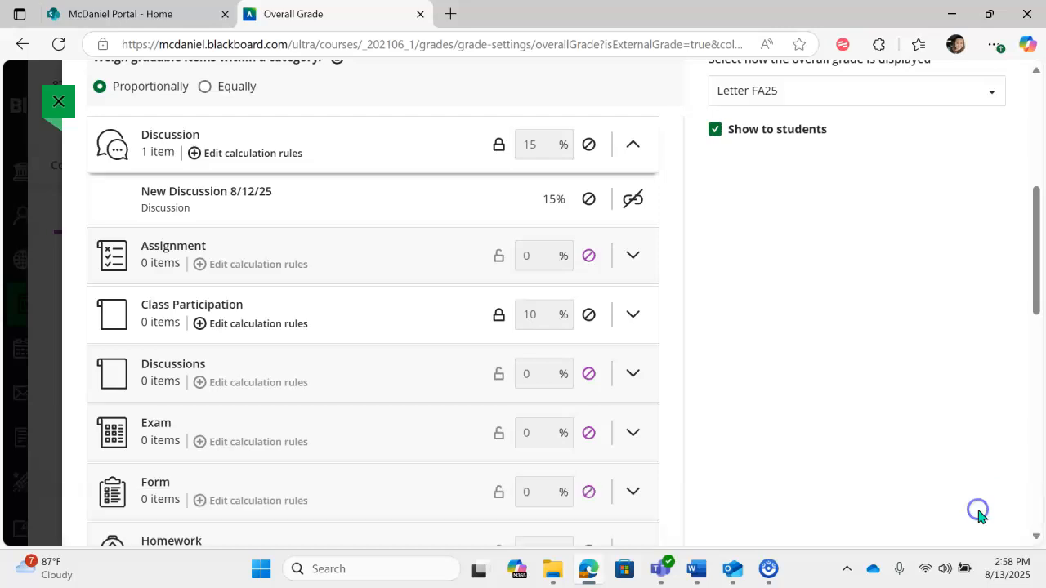
- Choose Letter FA25 as the overall grade display from the available schemas and close the overall grade settings
{"action": "scroll", "coordinate": [1008, 266], "scroll_direction": "up", "scroll_amount": 5}
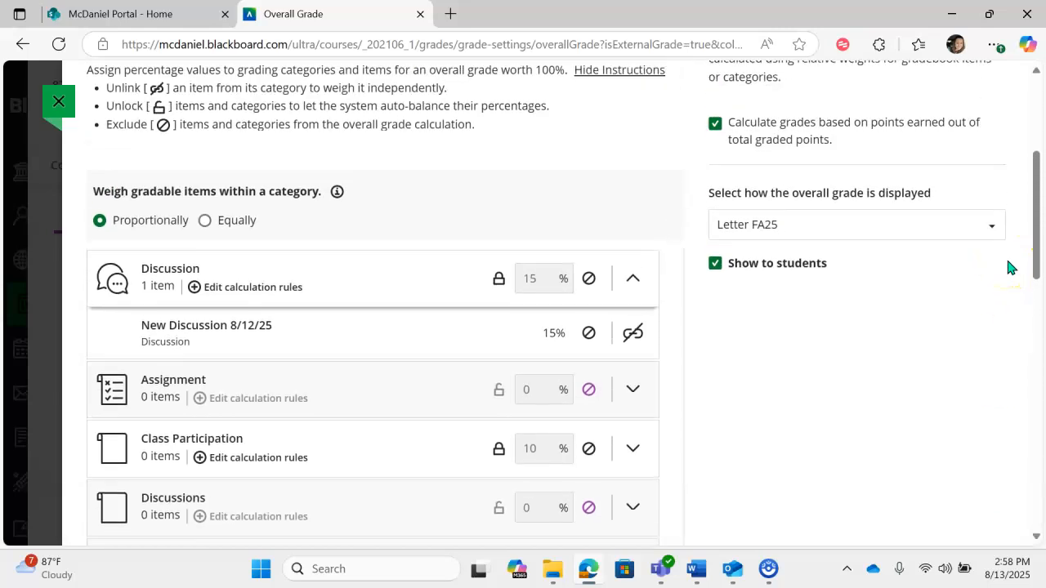
{"action": "scroll", "coordinate": [1009, 265], "scroll_direction": "up", "scroll_amount": 2}
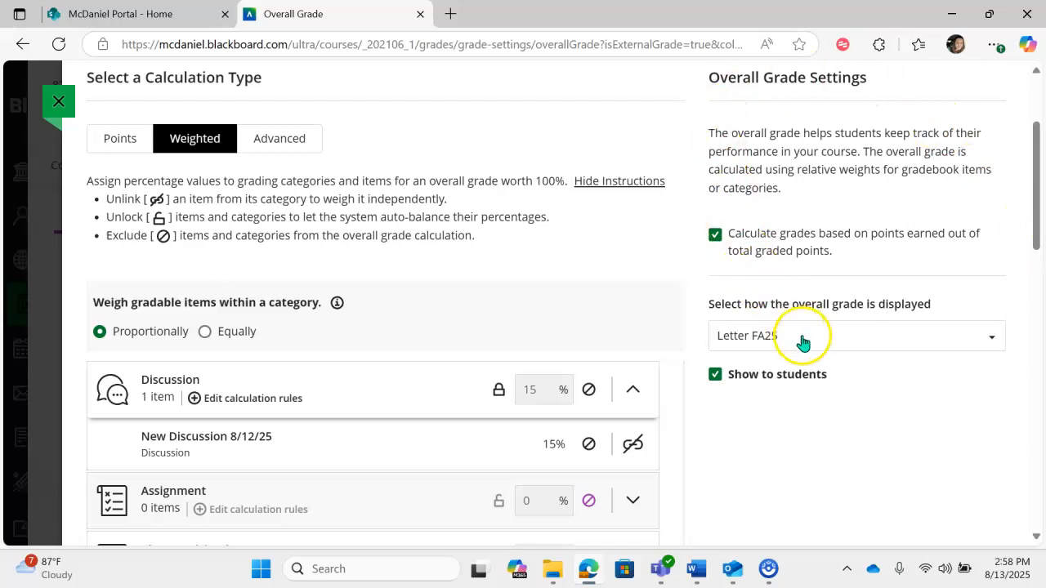
{"action": "left_click", "coordinate": [992, 338]}
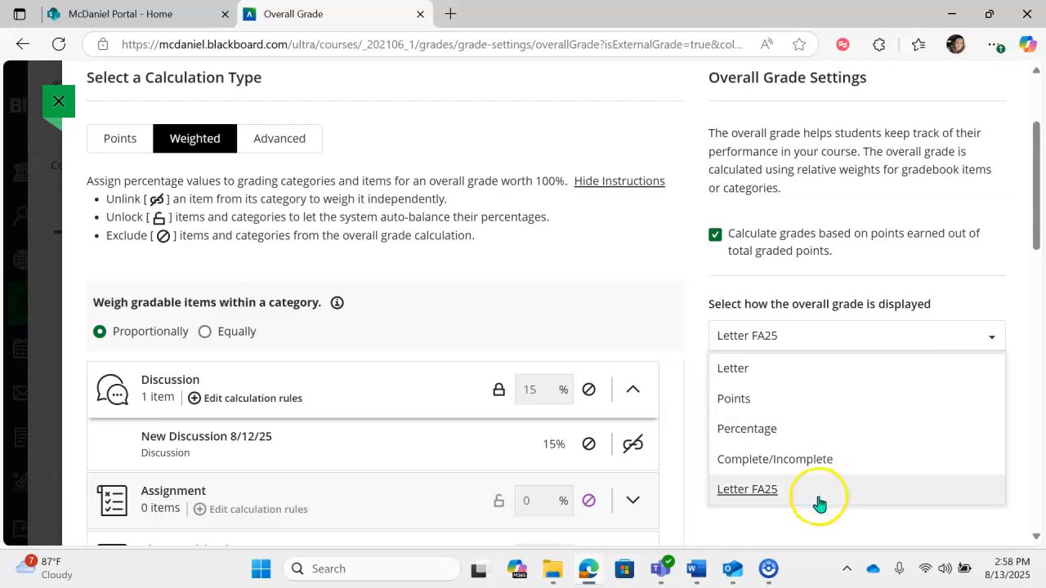
{"action": "left_click", "coordinate": [759, 495]}
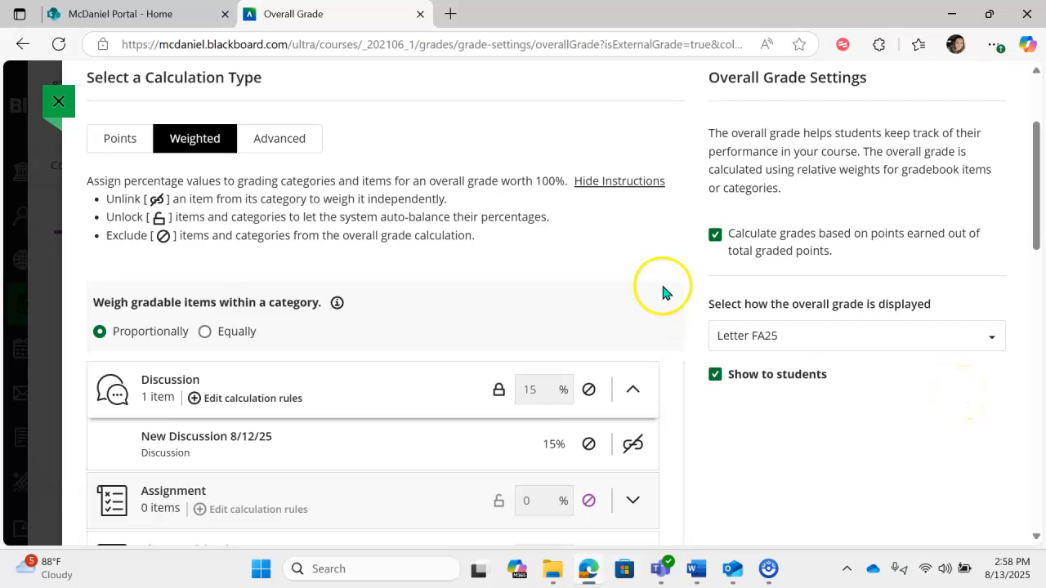
{"action": "left_click", "coordinate": [58, 100]}
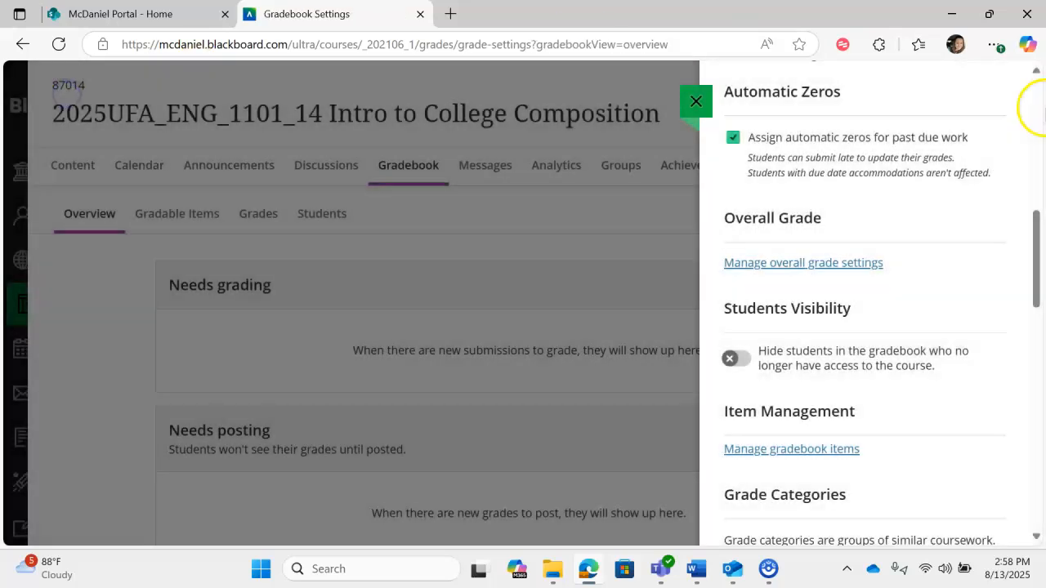
- Open the gradebook item management page, review each item's category, due date and visibility, and return to the gradebook settings
{"action": "scroll", "coordinate": [996, 267], "scroll_direction": "down", "scroll_amount": 2}
{"action": "scroll", "coordinate": [994, 268], "scroll_direction": "down", "scroll_amount": 2}
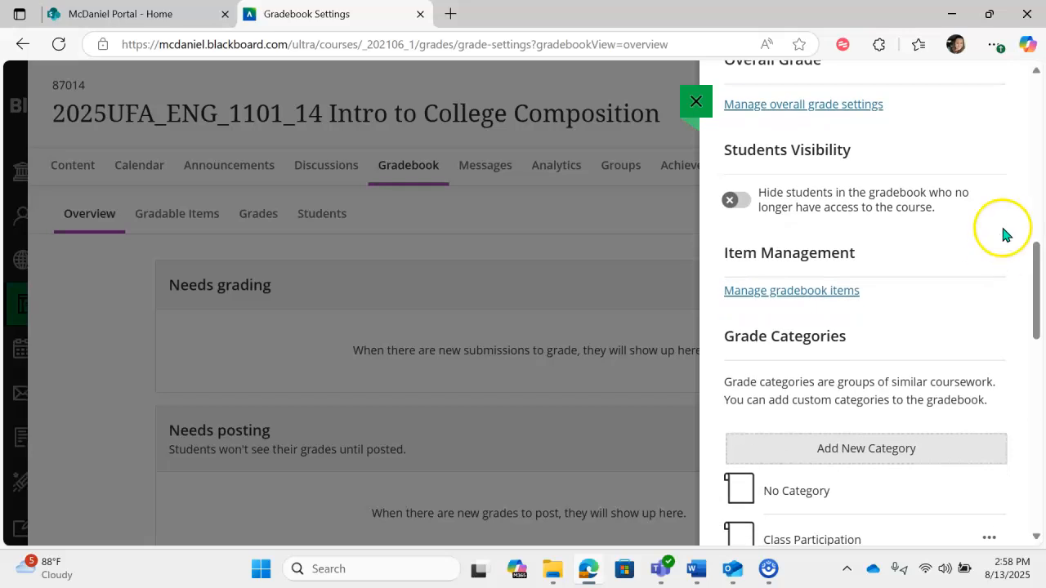
{"action": "left_click", "coordinate": [798, 292]}
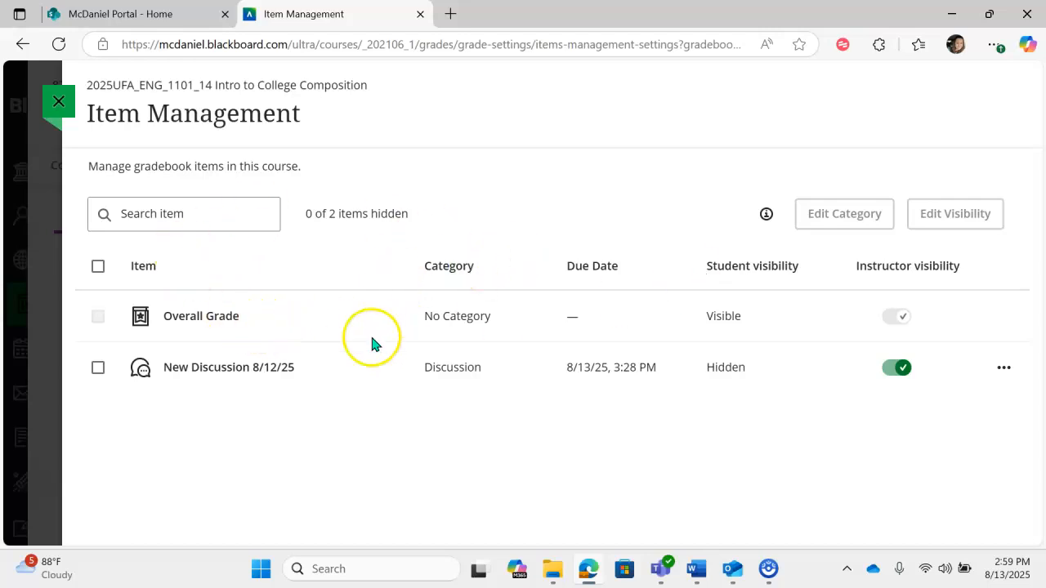
{"action": "left_click", "coordinate": [67, 113]}
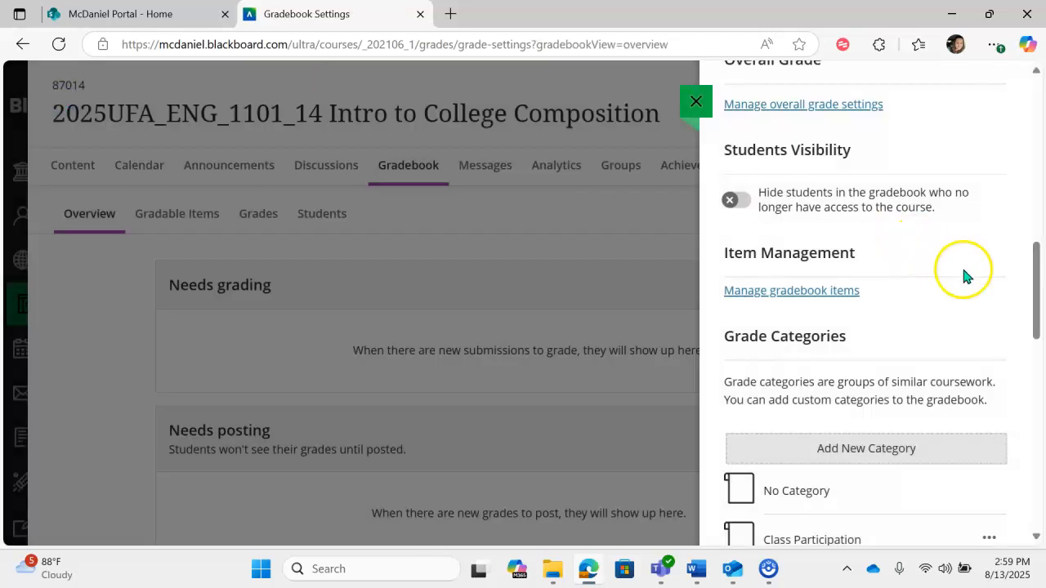
- Examine the list of custom and default grade categories, the course rubric options and the overall grade notations section
{"action": "scroll", "coordinate": [964, 274], "scroll_direction": "down", "scroll_amount": 1}
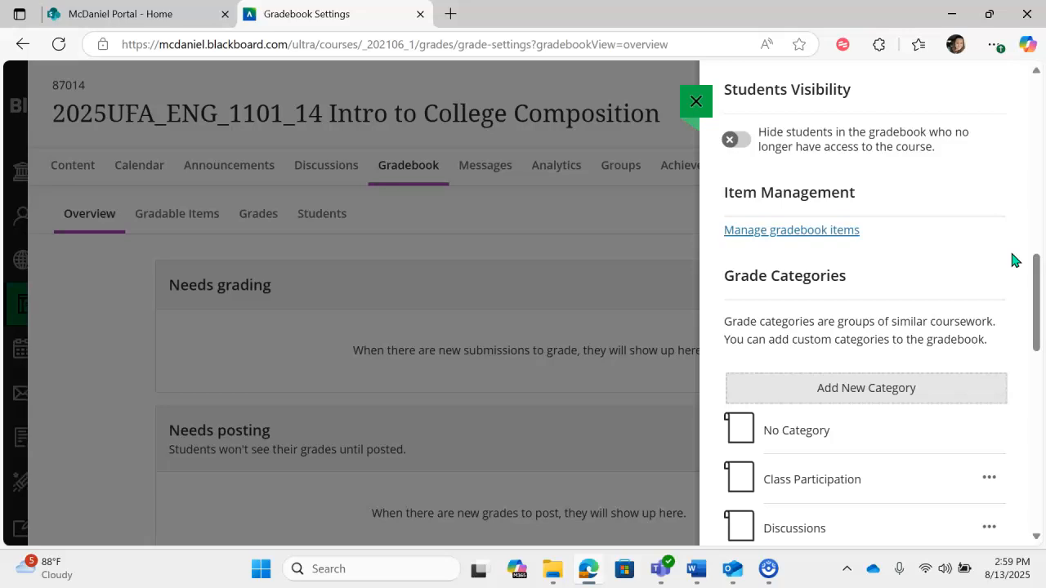
{"action": "scroll", "coordinate": [1013, 260], "scroll_direction": "down", "scroll_amount": 3}
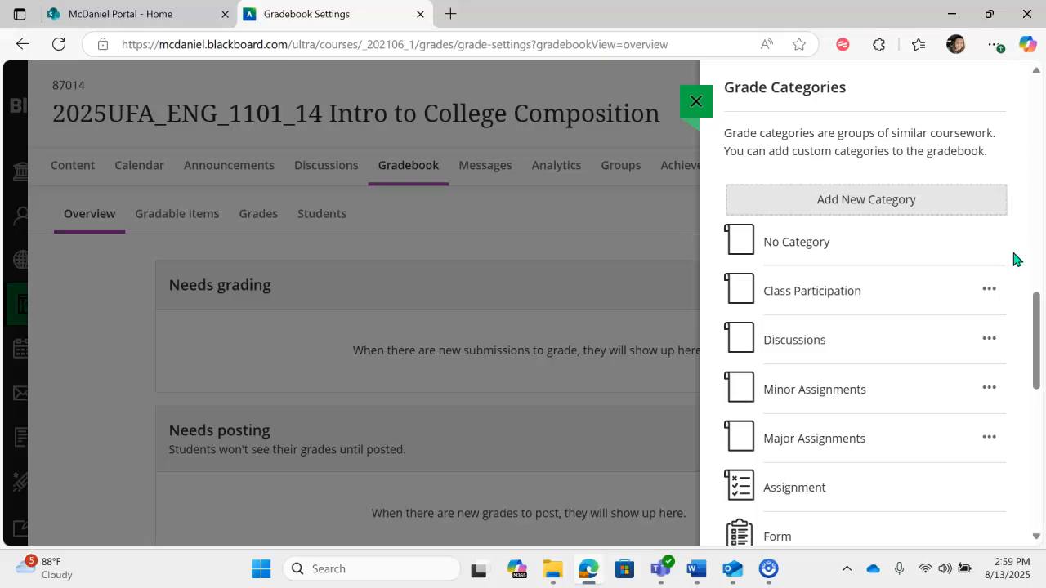
{"action": "left_click", "coordinate": [881, 213]}
{"action": "scroll", "coordinate": [1022, 267], "scroll_direction": "down", "scroll_amount": 1}
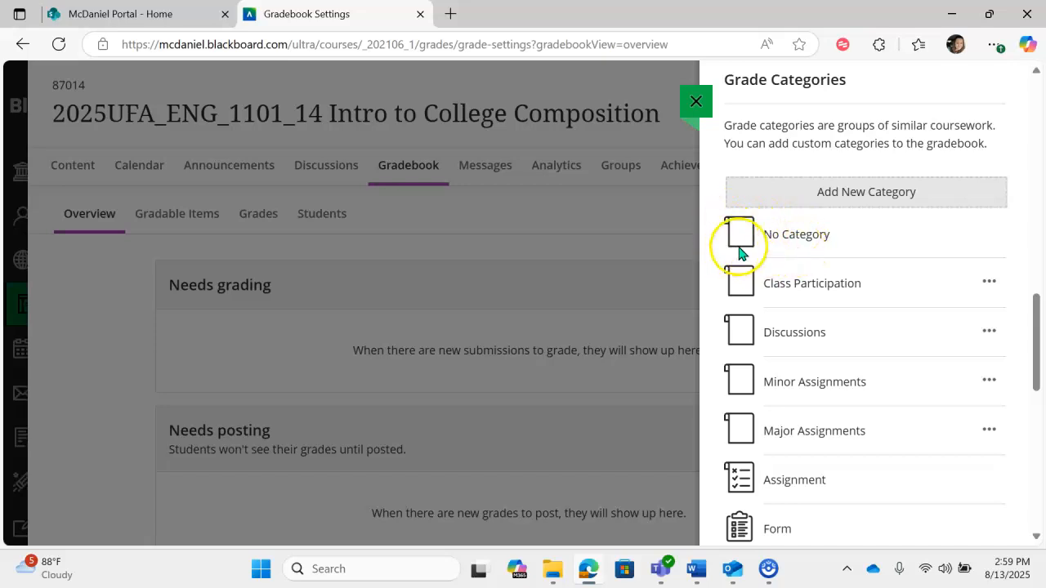
{"action": "scroll", "coordinate": [1027, 281], "scroll_direction": "down", "scroll_amount": 2}
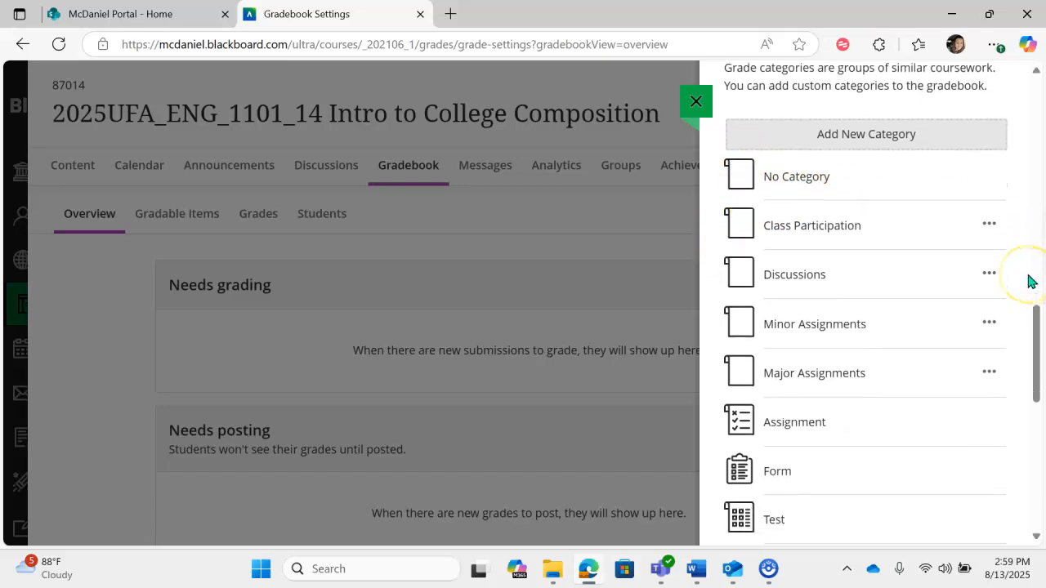
{"action": "scroll", "coordinate": [1029, 282], "scroll_direction": "down", "scroll_amount": 1}
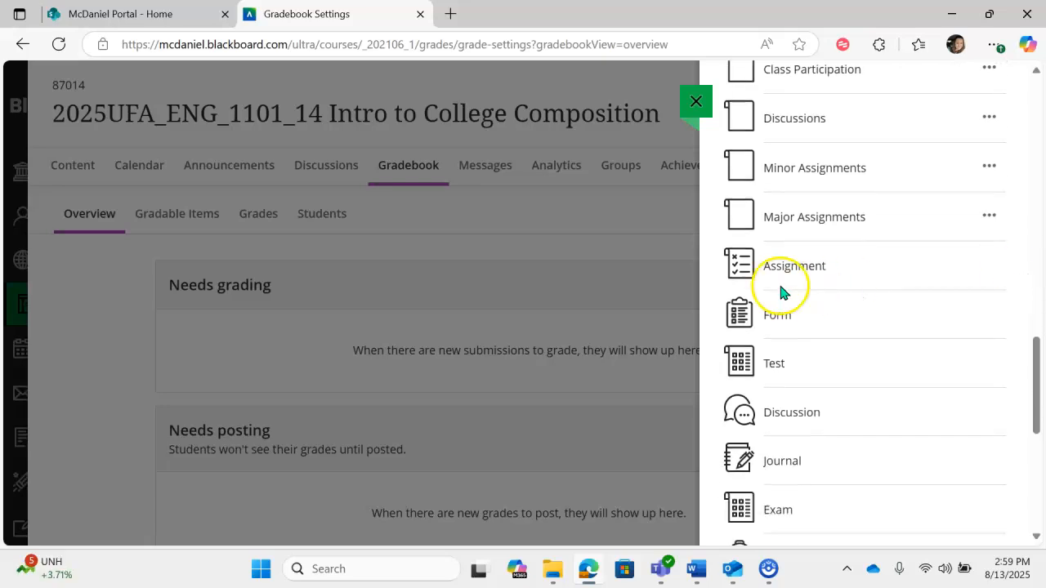
{"action": "scroll", "coordinate": [741, 351], "scroll_direction": "down", "scroll_amount": 1}
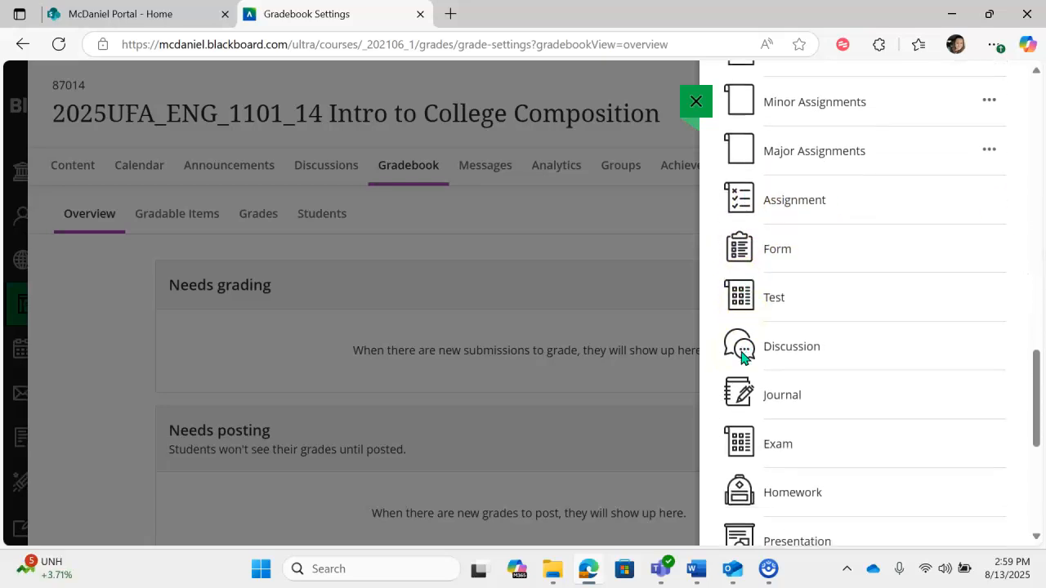
{"action": "scroll", "coordinate": [739, 339], "scroll_direction": "down", "scroll_amount": 1}
{"action": "scroll", "coordinate": [744, 338], "scroll_direction": "down", "scroll_amount": 3}
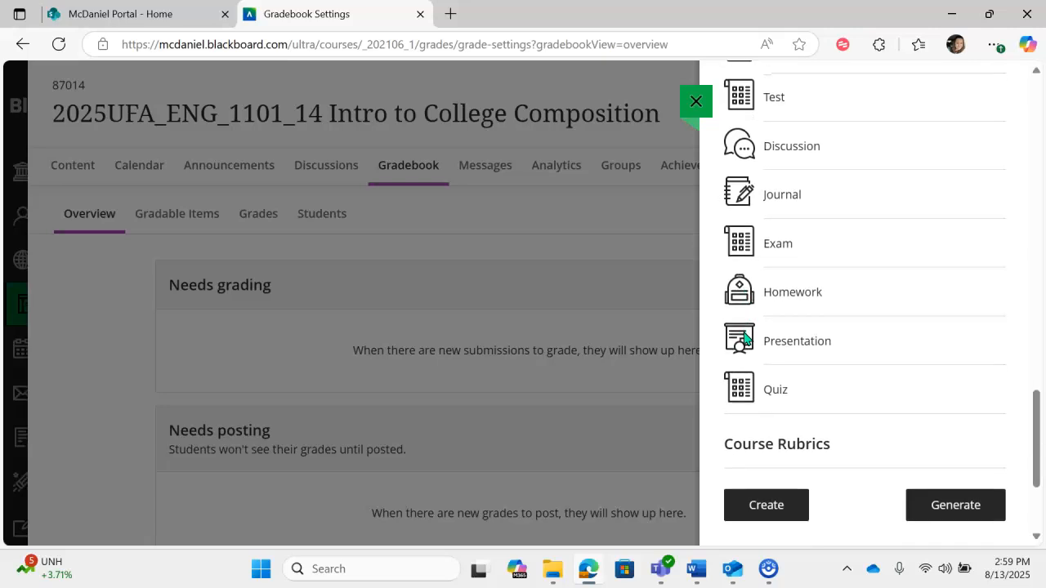
{"action": "scroll", "coordinate": [845, 401], "scroll_direction": "down", "scroll_amount": 3}
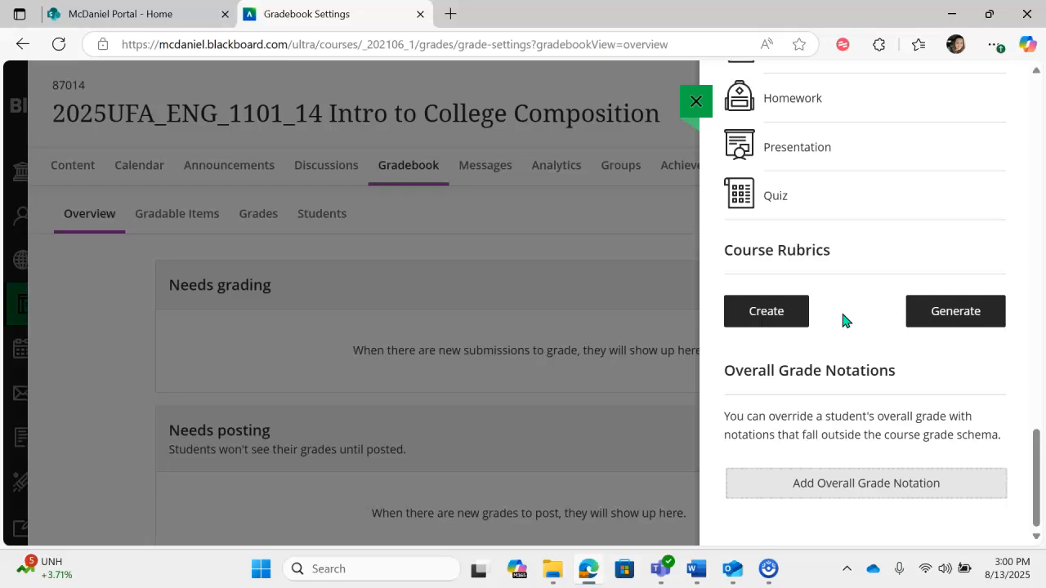
{"action": "scroll", "coordinate": [956, 363], "scroll_direction": "down", "scroll_amount": 2}
- Return to the Grade Categories section and review the custom categories such as Minor Assignments and Major Assignments
{"action": "scroll", "coordinate": [985, 400], "scroll_direction": "up", "scroll_amount": 6}
{"action": "scroll", "coordinate": [985, 401], "scroll_direction": "up", "scroll_amount": 3}
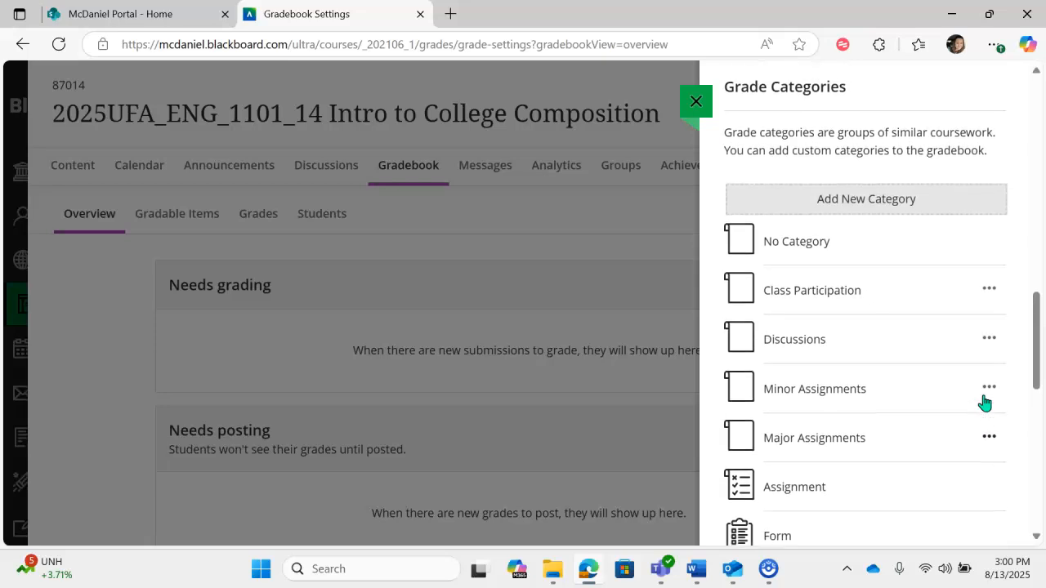
{"action": "scroll", "coordinate": [985, 401], "scroll_direction": "up", "scroll_amount": 1}
{"action": "left_click", "coordinate": [996, 306]}
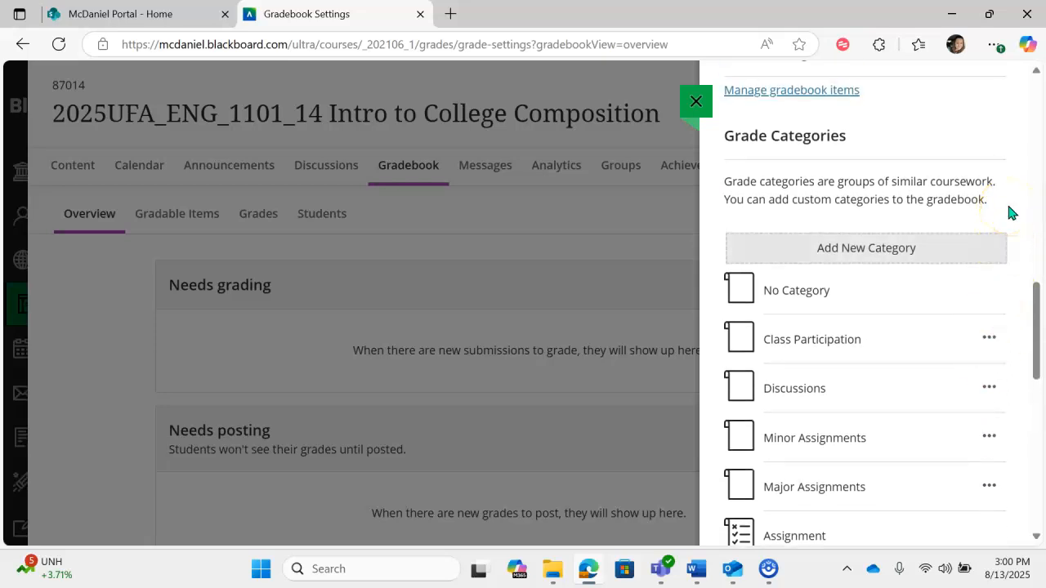
{"action": "left_click", "coordinate": [1015, 180]}
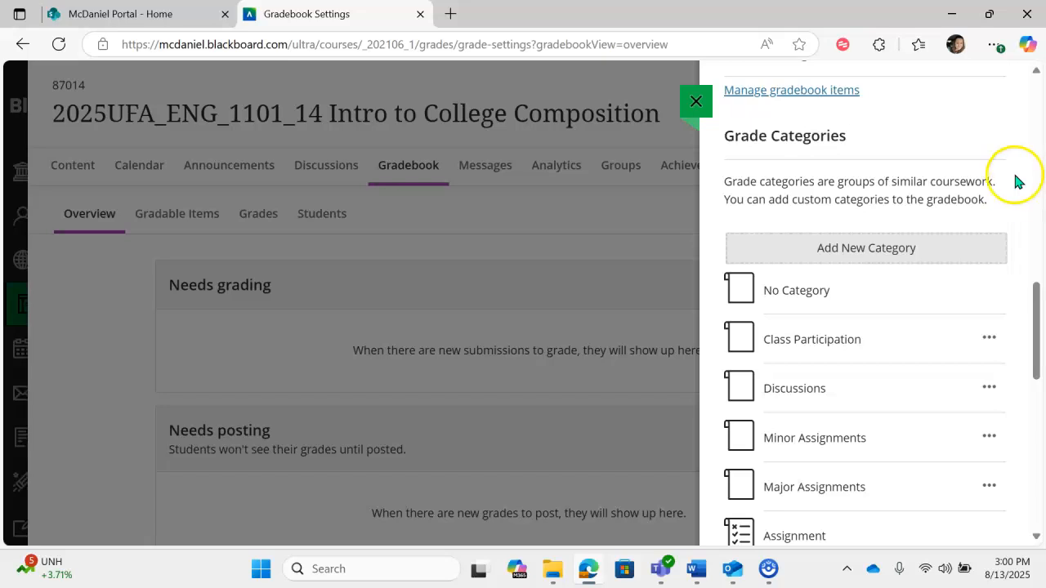